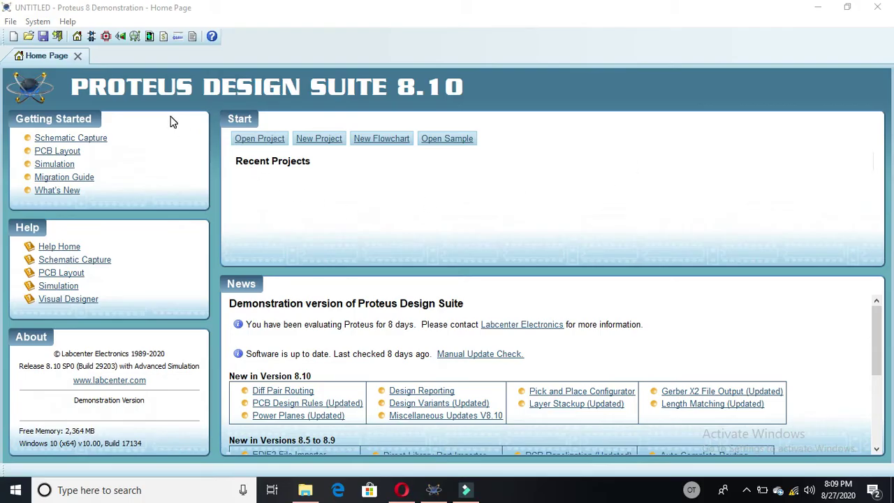
Open a schematic sheet and add the 4511 BCD-to-7-segment decoder from the CMOS library to the device list
left_click(91, 37)
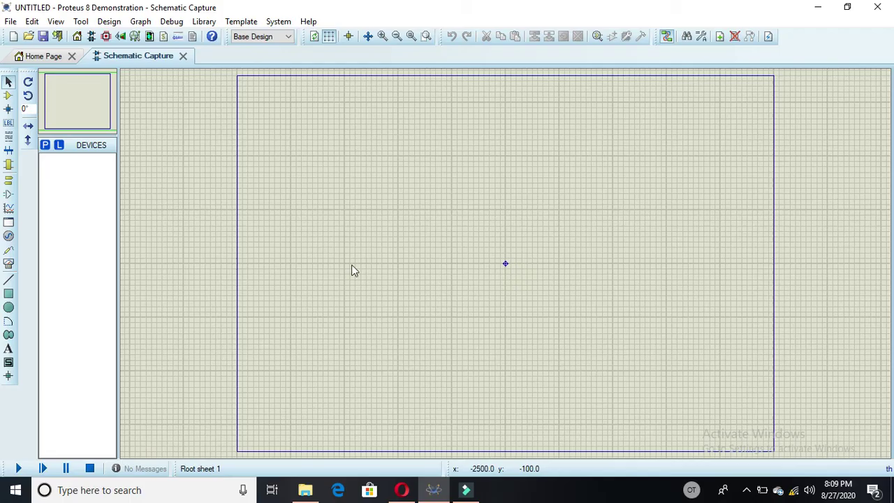
left_click(46, 146)
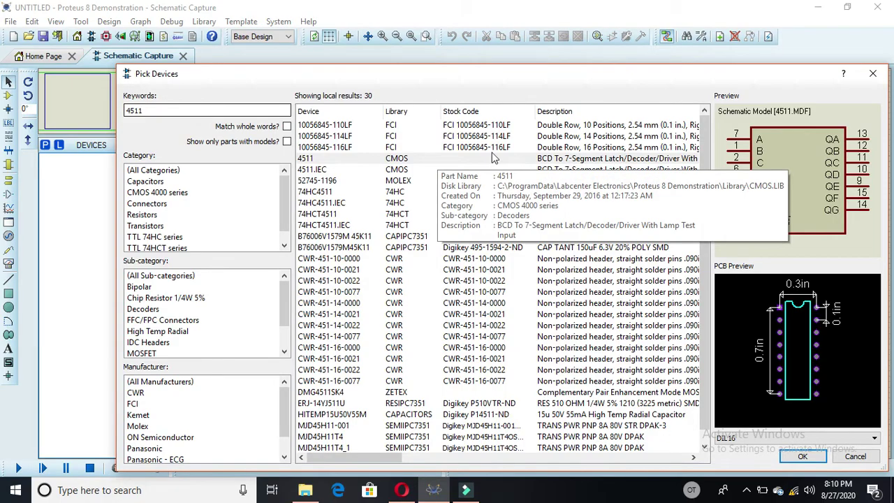
double_click(459, 159)
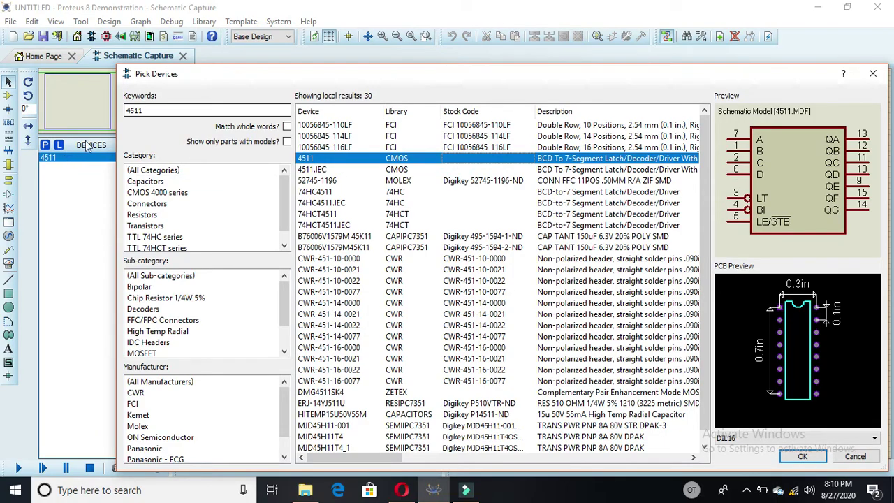
Search the parts library for "resistor" and add the RESISTOR analog primitive to the device list
key("Tab")
key("BackSpace")
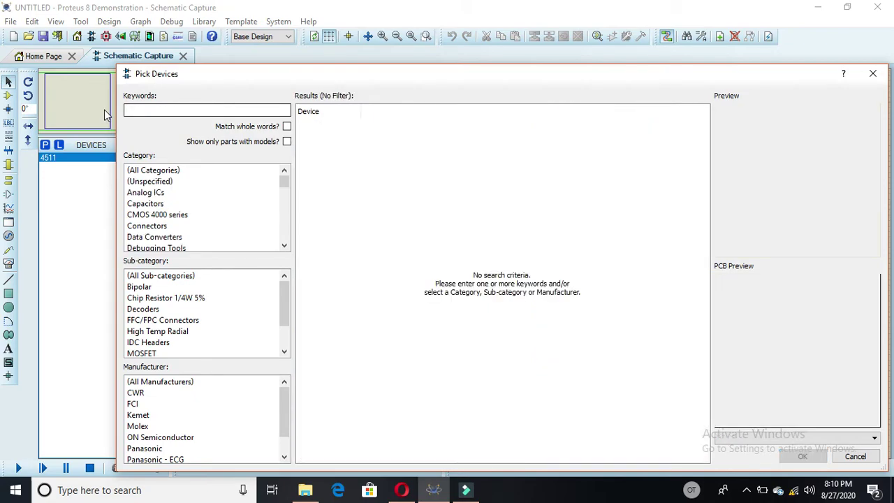
type("resis")
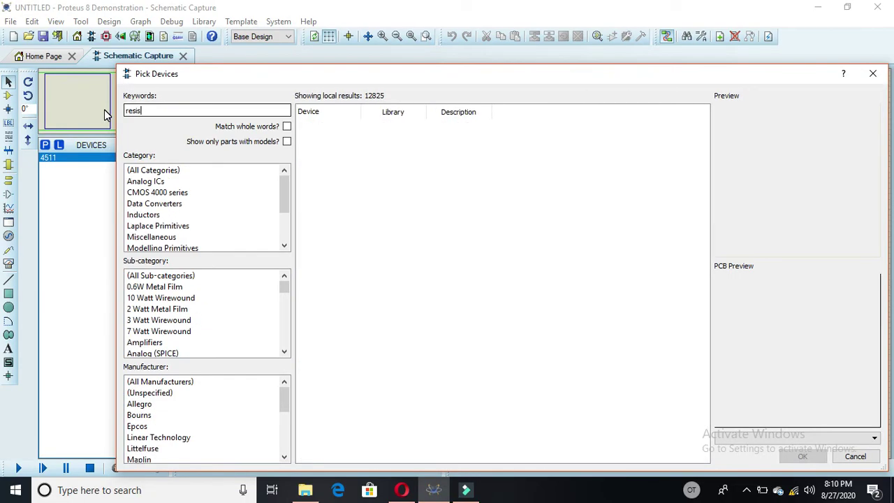
type("tor")
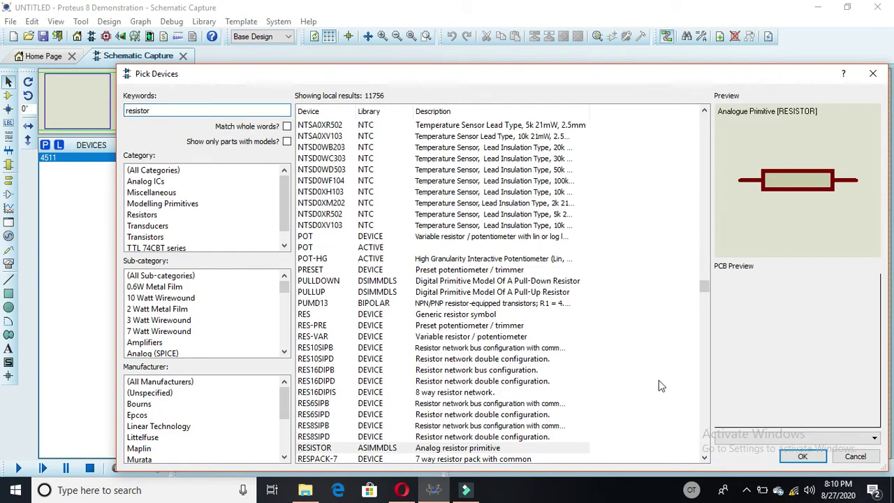
left_click(798, 457)
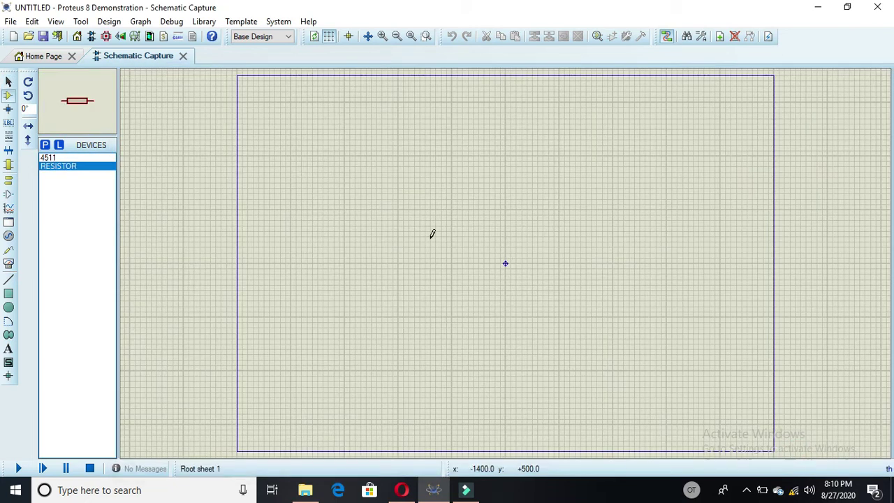
Search the parts library for "7seg" and add the red 7SEG-COM-CATHODE display to the device list
left_click(45, 145)
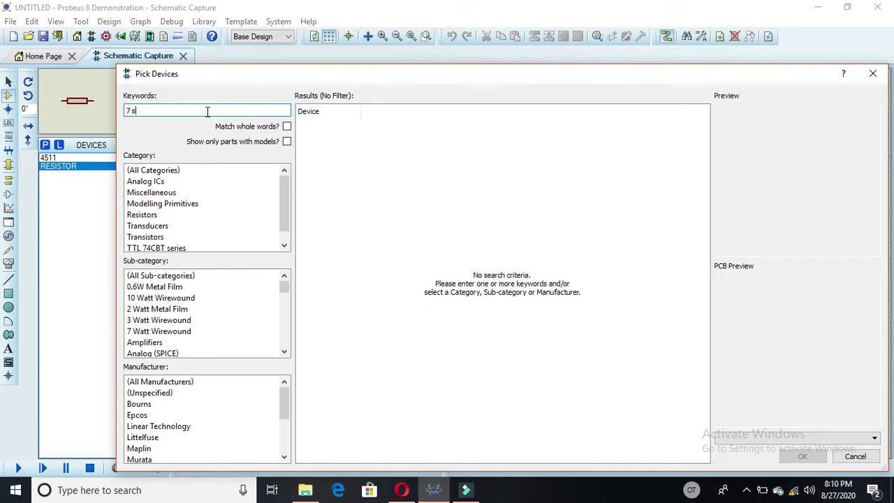
key("BackSpace")
key("BackSpace")
type("s")
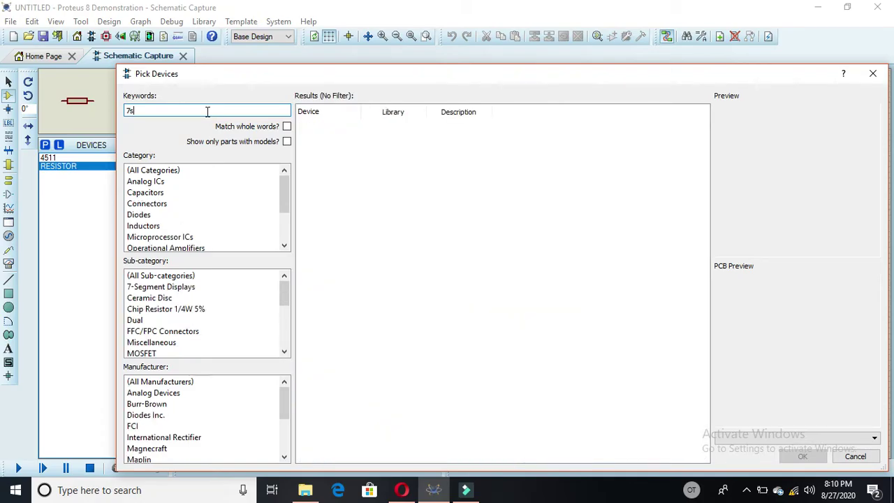
type("eg")
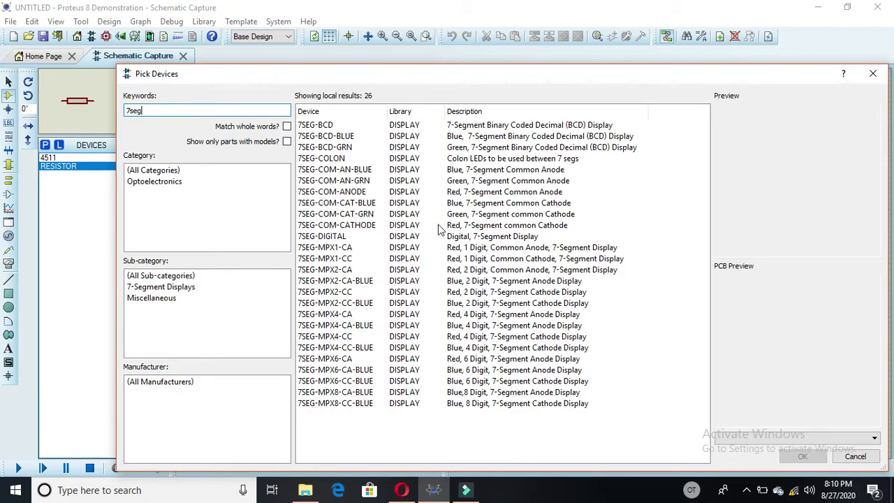
double_click(480, 227)
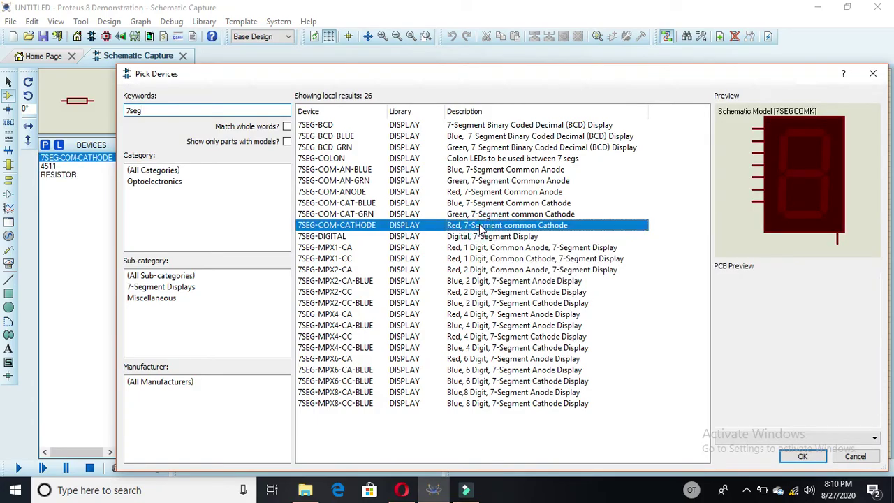
Search the parts library for "logic state" and add LOGICSTATE and LOGICPROBE (BIG) to the device list
left_click(165, 109)
key("BackSpace")
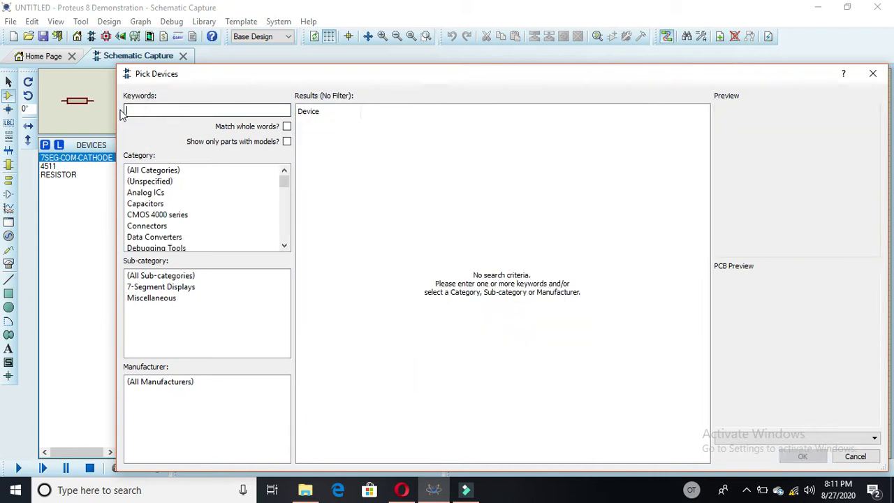
type("log")
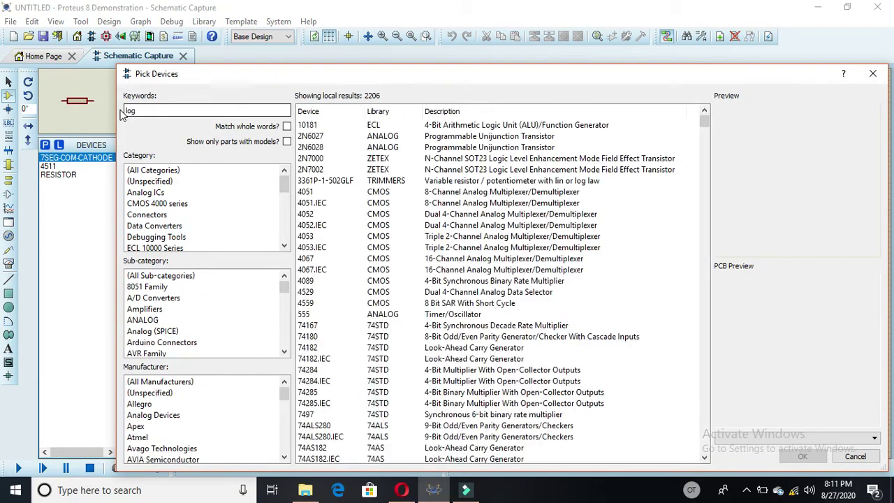
type("ic state")
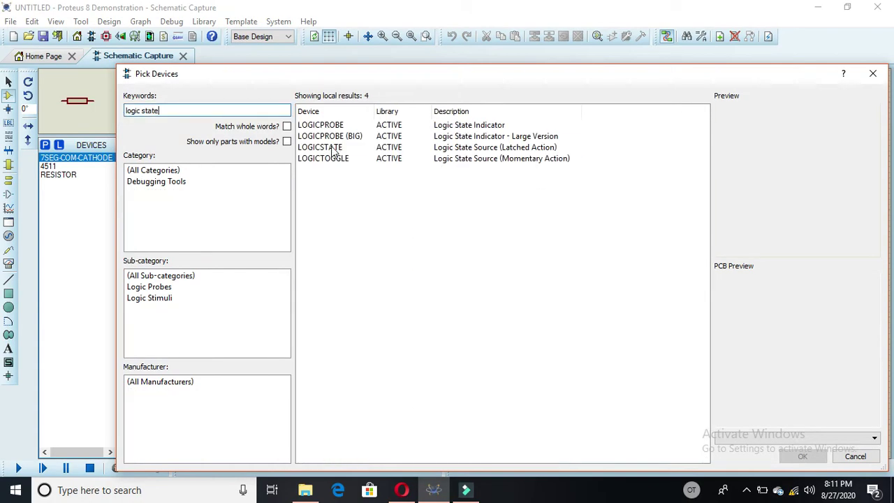
double_click(333, 149)
left_click(335, 136)
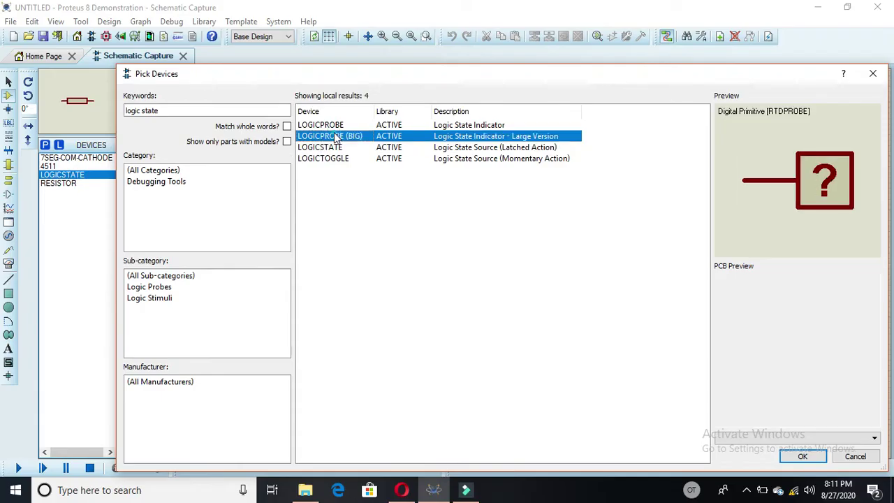
double_click(336, 137)
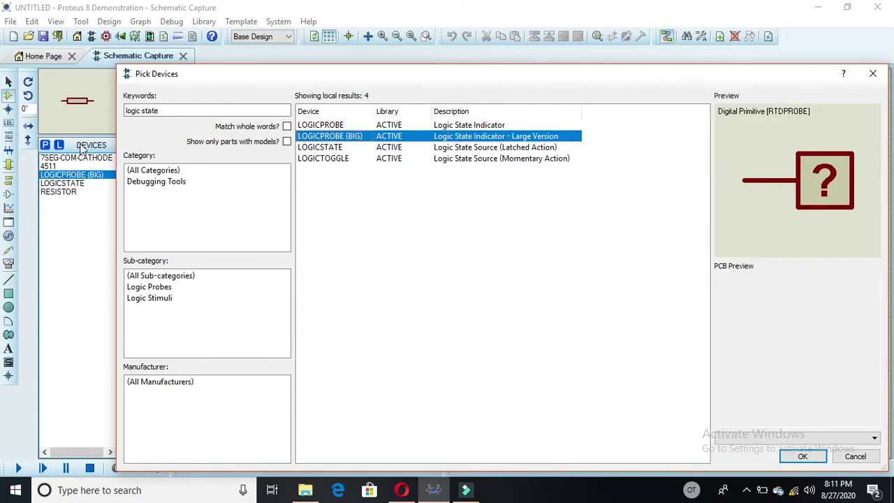
left_click(802, 457)
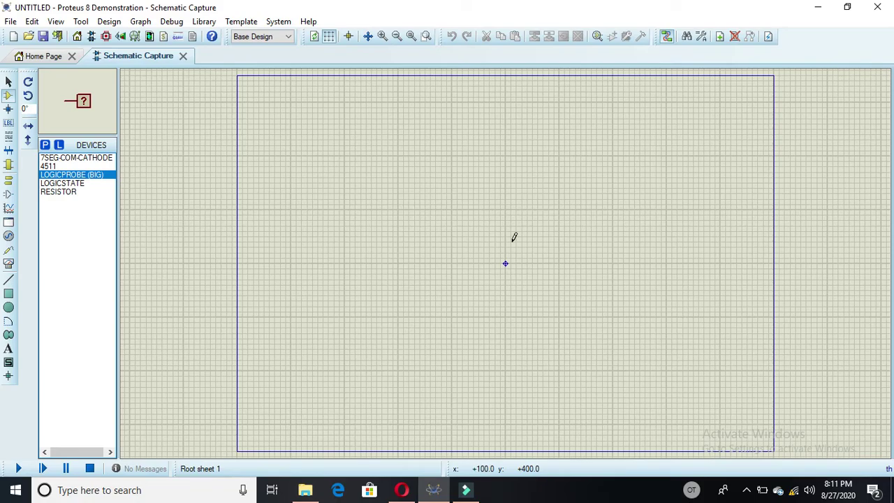
Place the 4511 decoder at the middle of the schematic sheet, around the origin
scroll(513, 238, "up", 1)
scroll(507, 260, "up", 1)
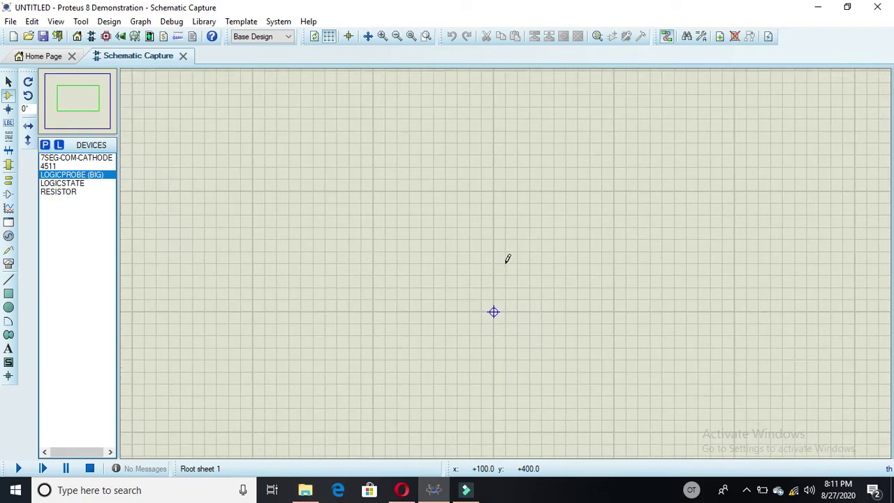
left_click(81, 104)
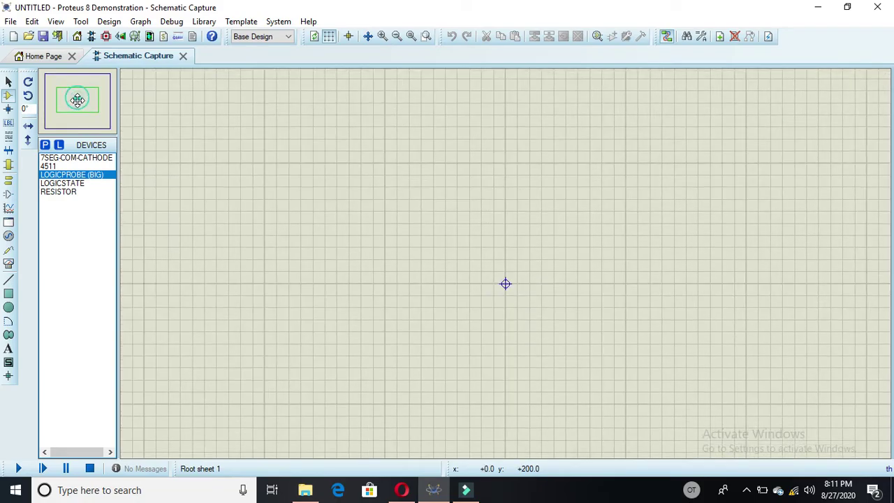
left_click_drag(80, 102, 78, 102)
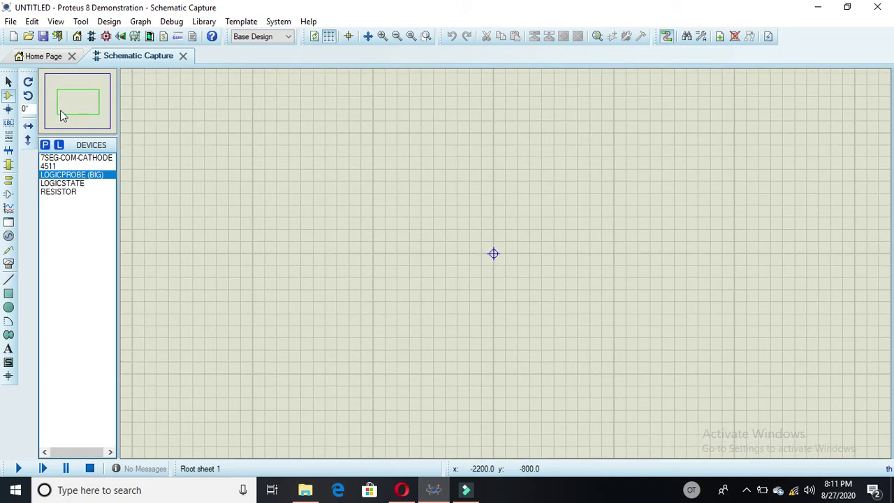
double_click(48, 166)
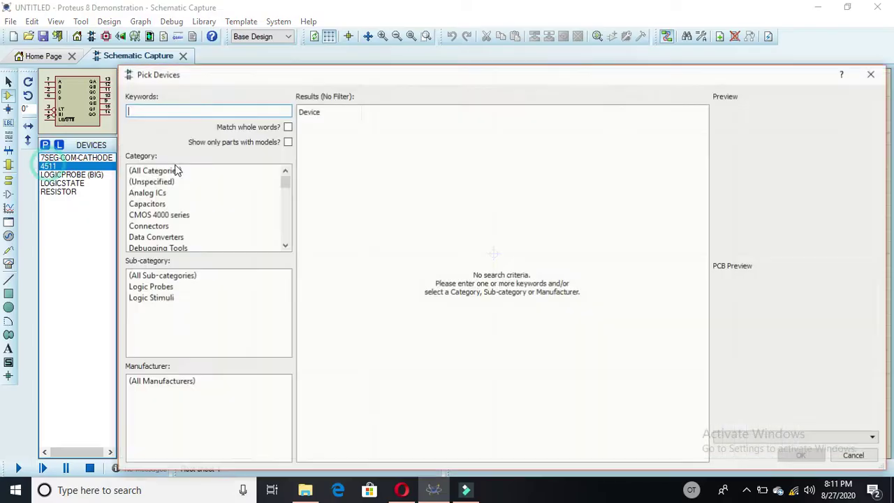
left_click(852, 457)
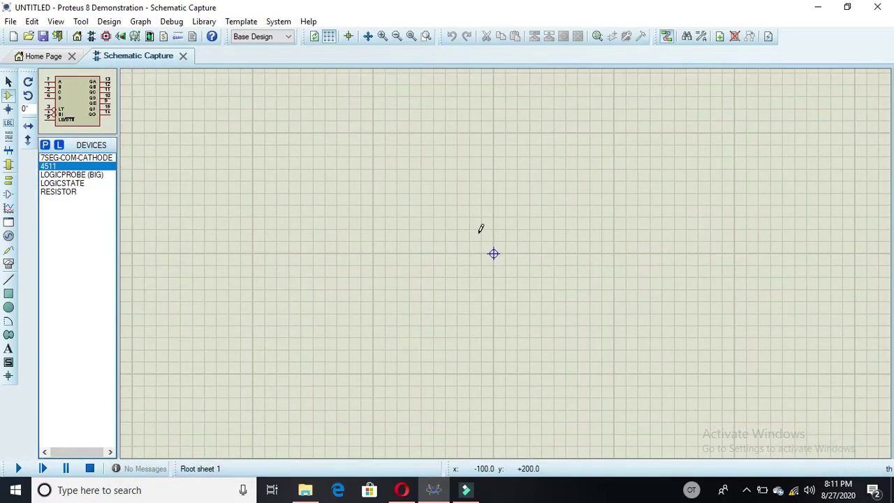
left_click(480, 231)
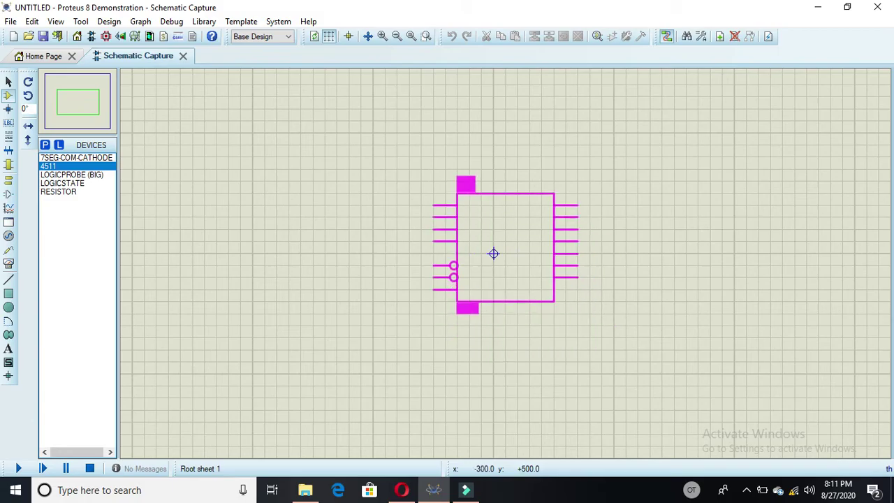
left_click(461, 200)
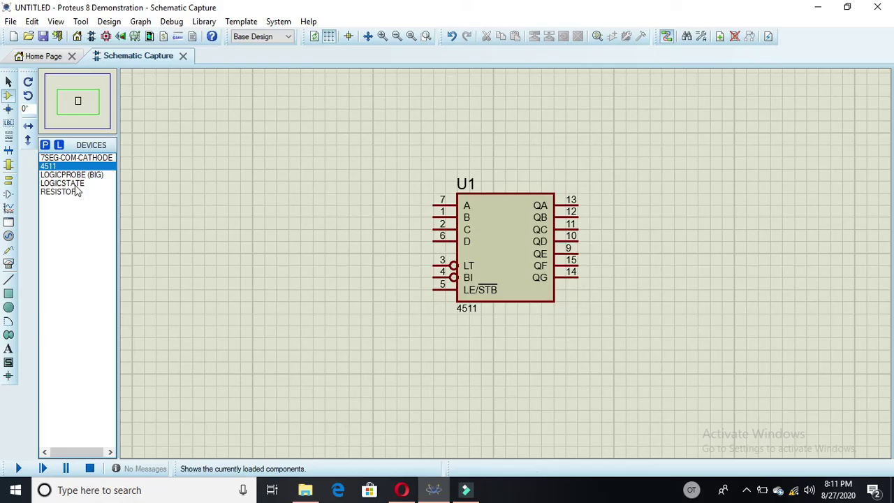
Place the 7SEG-COM-CATHODE display to the right of the 4511, level with its output pins
double_click(70, 159)
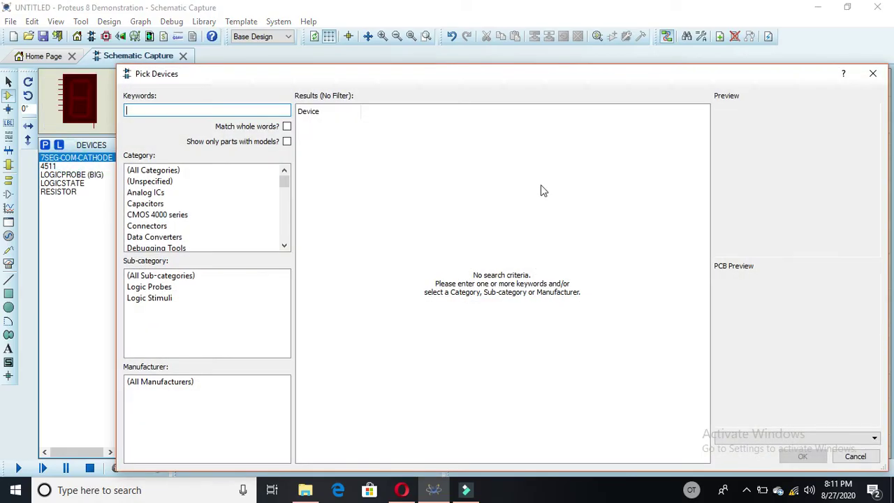
left_click(856, 456)
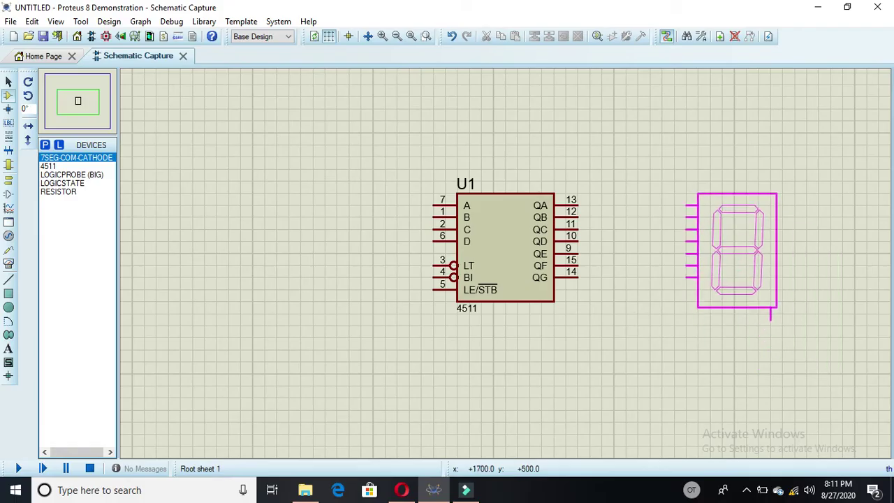
left_click(698, 200)
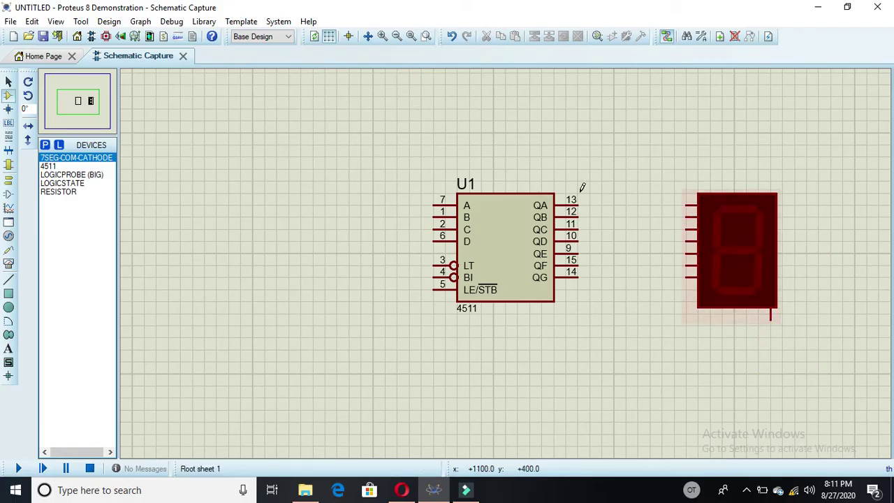
Place four LOGICSTATE inputs in an evenly spaced vertical column to the left of the 4511
double_click(70, 185)
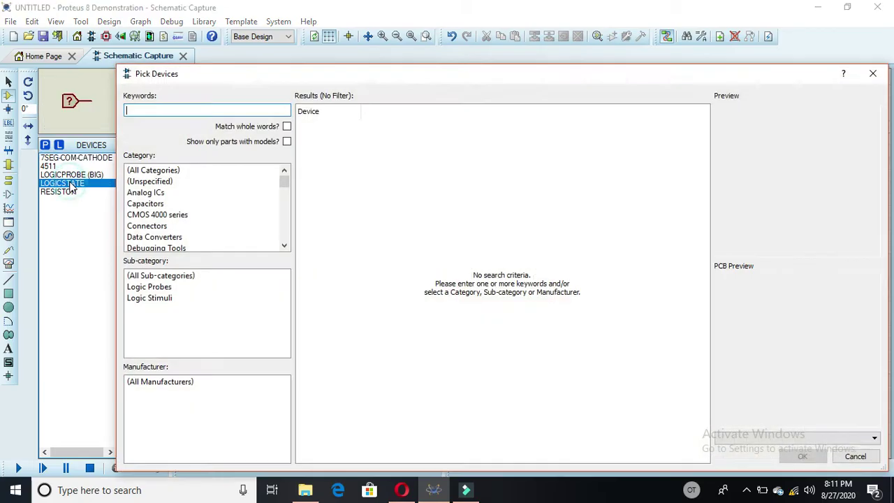
left_click(873, 74)
left_click(313, 204)
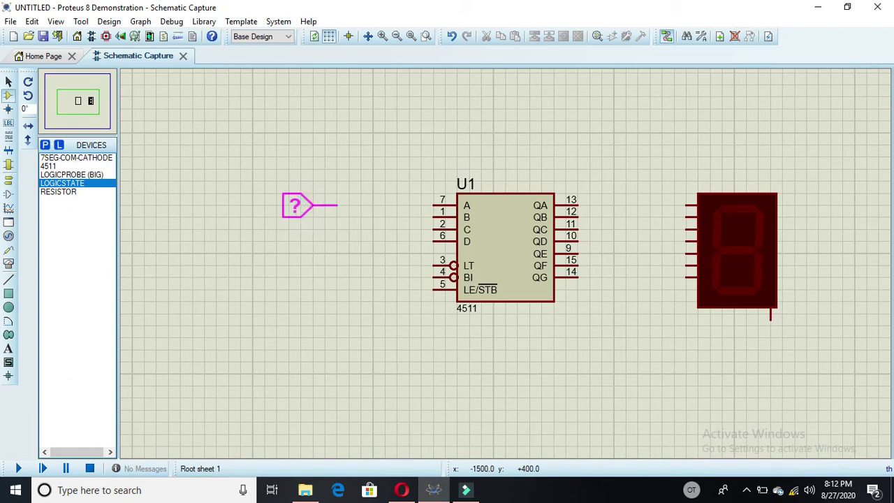
left_click(316, 199)
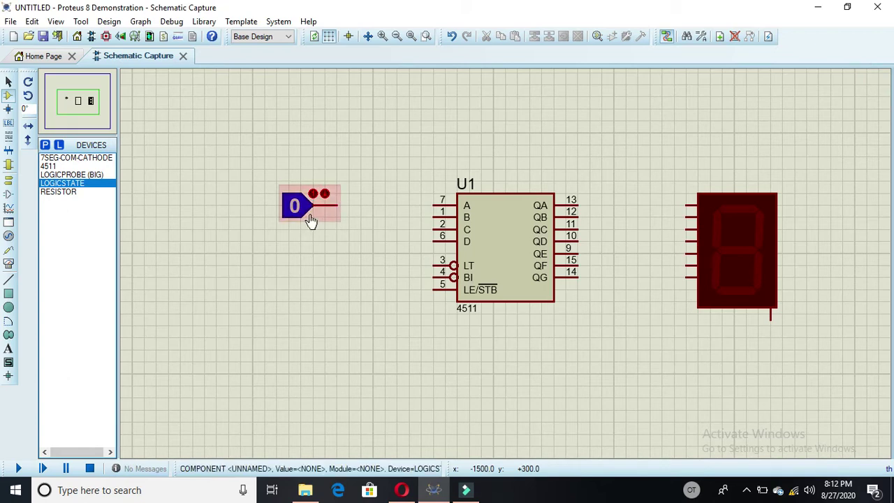
left_click(290, 235)
left_click(301, 237)
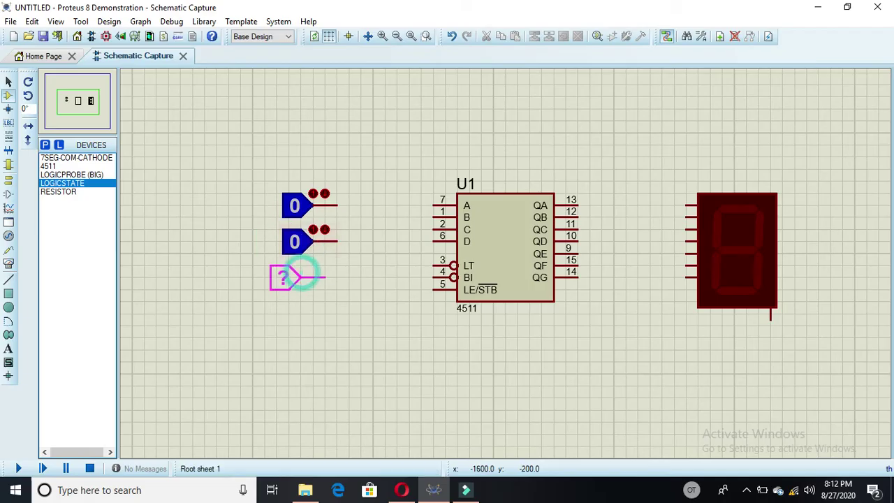
left_click(308, 280)
left_click(295, 313)
left_click(310, 315)
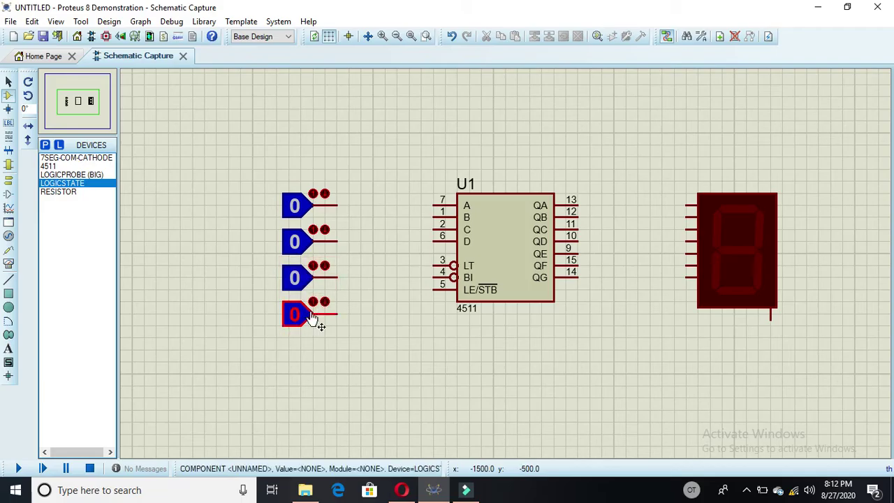
Move all four logic states farther left of the 4511, keeping them aligned in one column
right_click(312, 318)
left_click(273, 312)
left_click_drag(263, 168, 340, 309)
left_click(307, 262)
left_click_drag(302, 262, 260, 261)
left_click(343, 266)
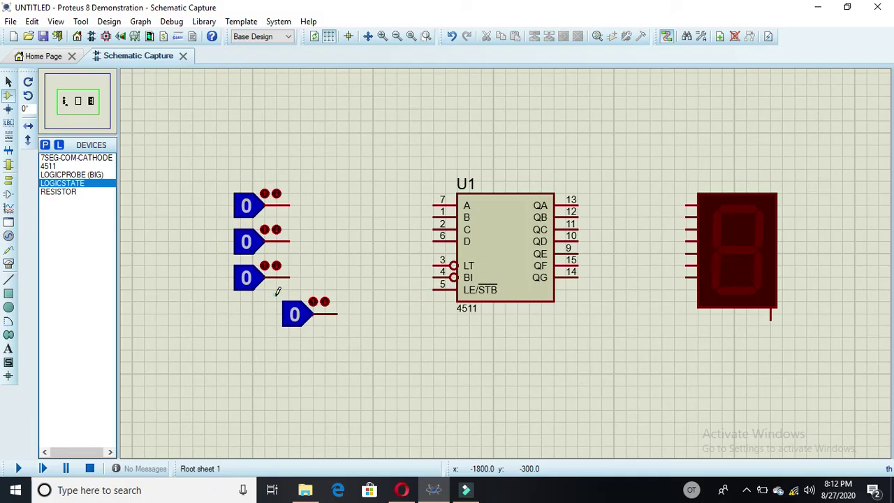
left_click_drag(278, 289, 349, 348)
left_click_drag(295, 313, 265, 316)
left_click(413, 278)
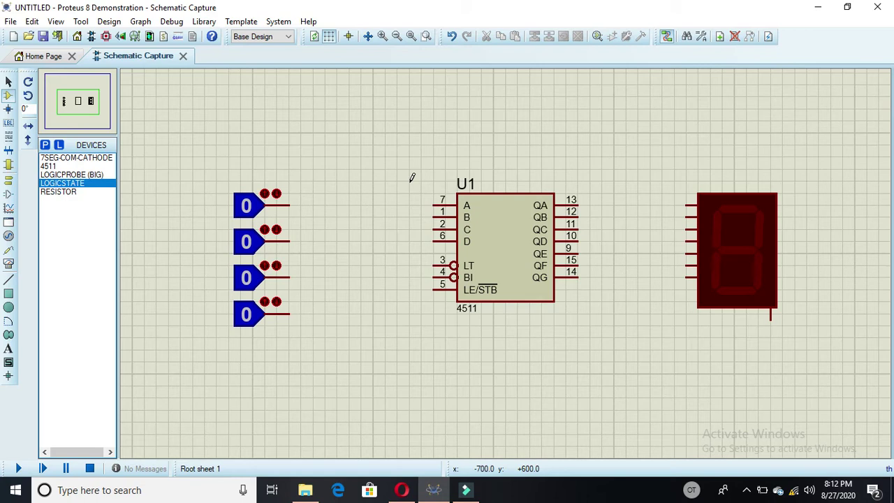
Place a resistor below the column of logic states and rotate it clockwise so that it stands vertically
left_click(74, 195)
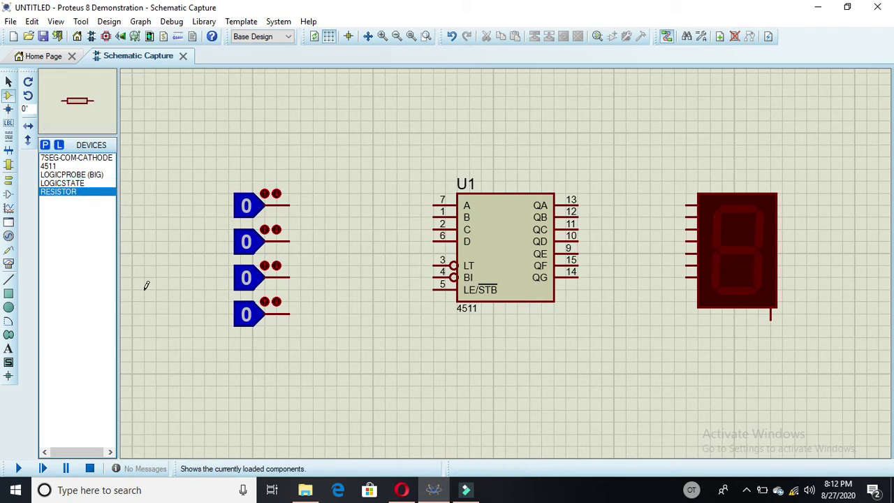
left_click(250, 369)
left_click(257, 384)
left_click_drag(215, 362, 310, 408)
right_click(290, 387)
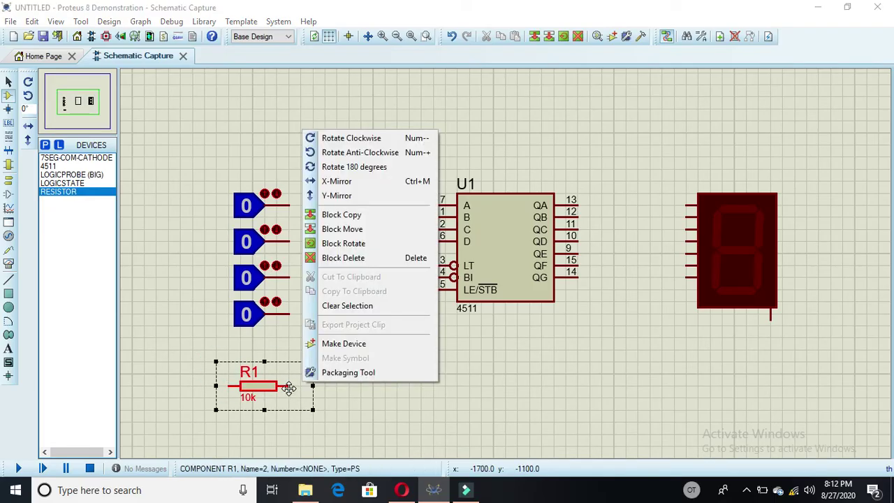
left_click(351, 138)
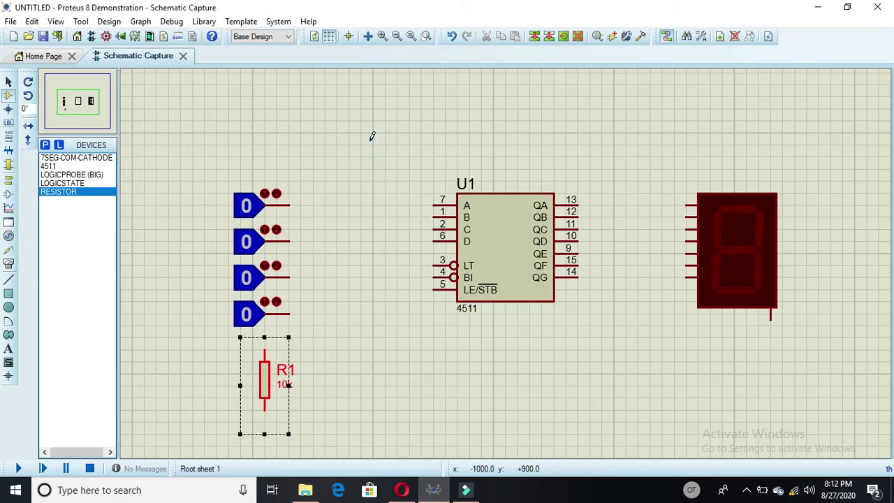
Block-copy the vertical resistor three times to its right, forming a row of four resistors below the 4511 inputs
right_click(282, 378)
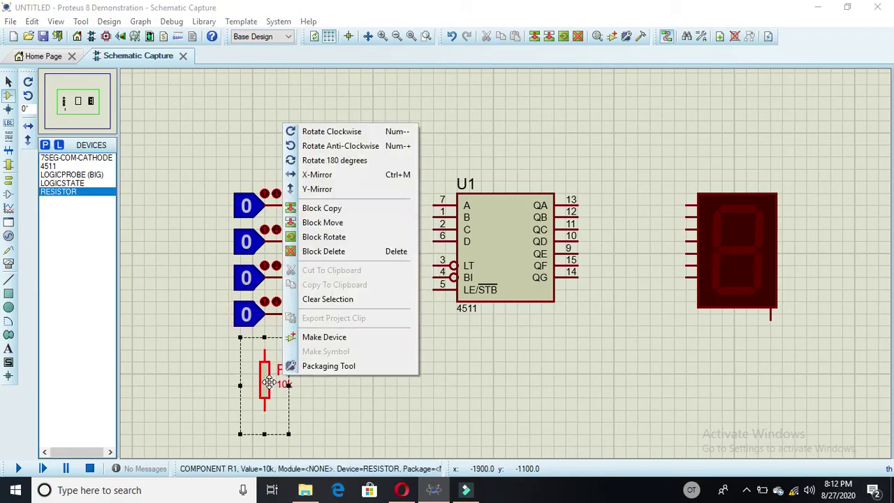
left_click(323, 212)
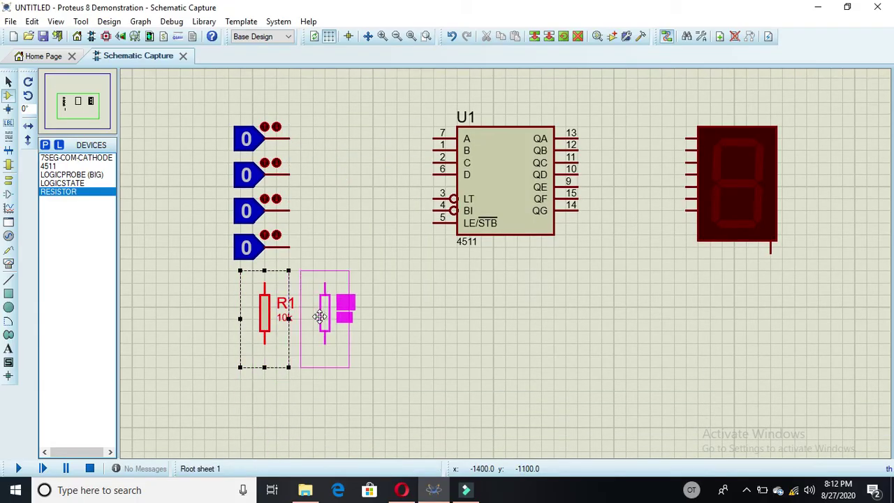
left_click(325, 318)
left_click(360, 318)
left_click(409, 318)
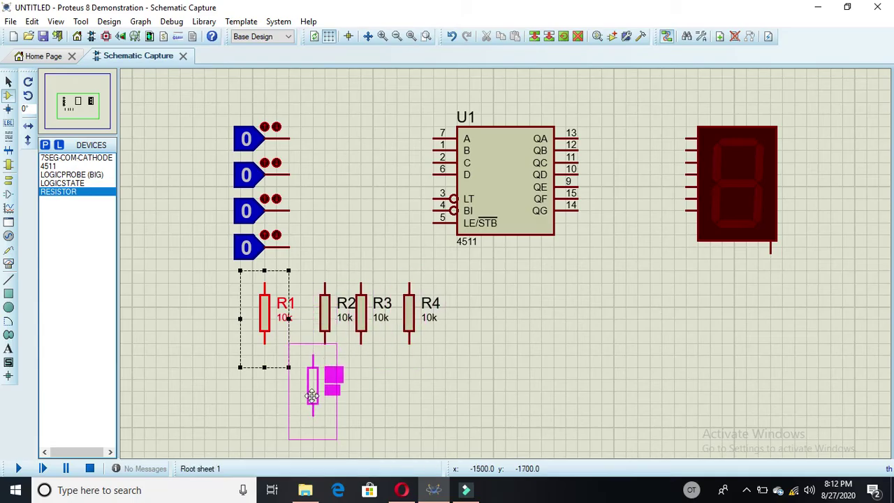
right_click(334, 342)
left_click(151, 274)
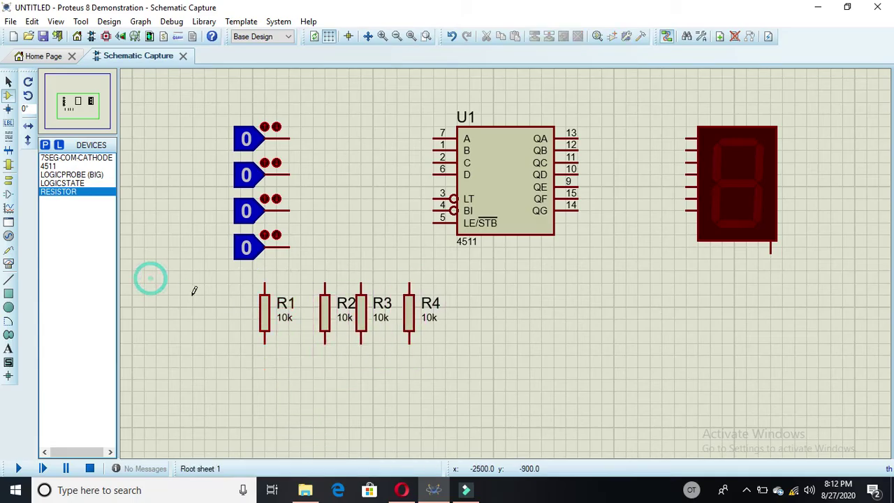
Move resistor R1 one grid square to the right, toward R2
left_click_drag(241, 270, 278, 352)
left_click_drag(264, 312, 277, 312)
left_click(223, 317)
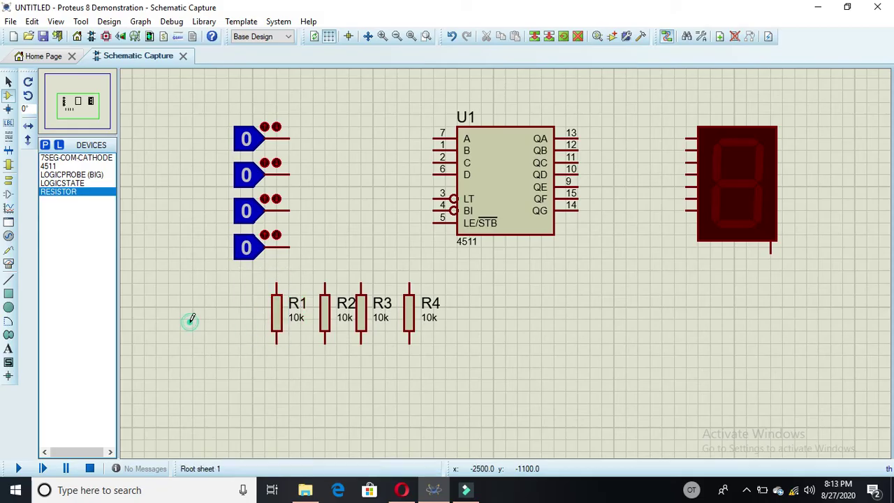
Shift the column of four logic states about 600 units left, so it clears the resistor row
left_click_drag(168, 90, 313, 259)
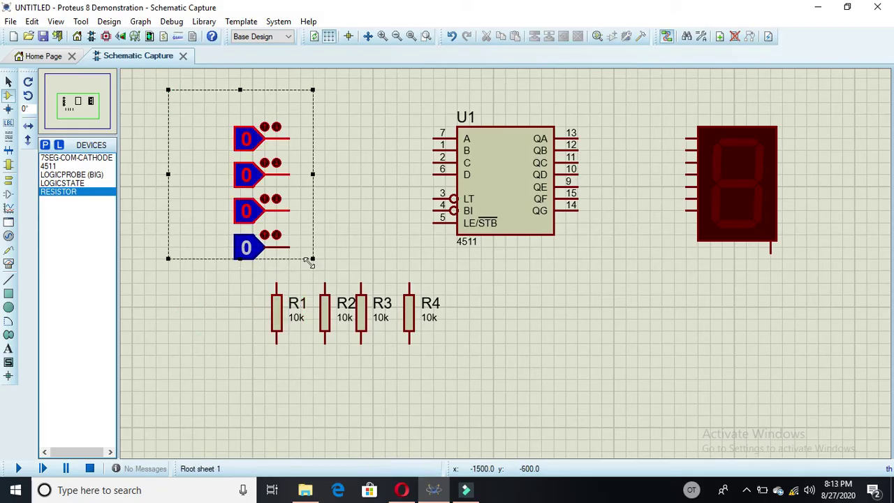
left_click(370, 246)
left_click_drag(180, 101, 313, 283)
left_click_drag(276, 218, 208, 218)
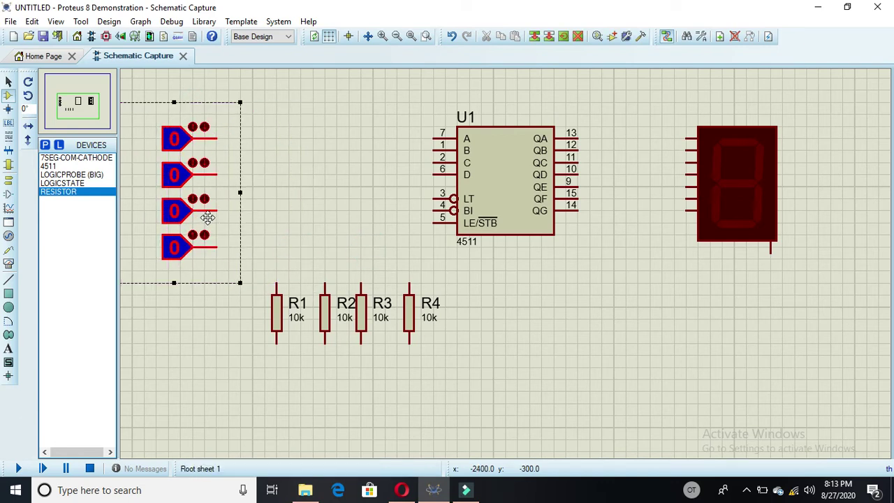
left_click(549, 350)
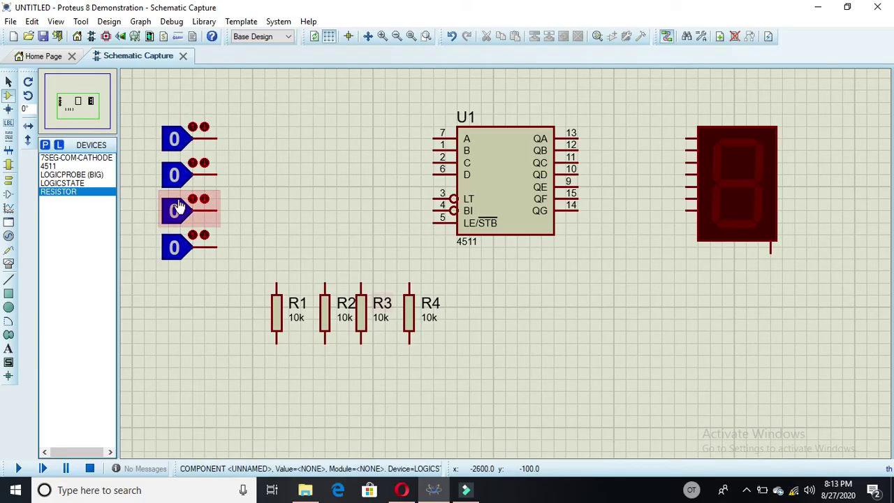
Wire the four logic states from top to bottom to the 4511 input pins A, B, C and D
left_click(216, 138)
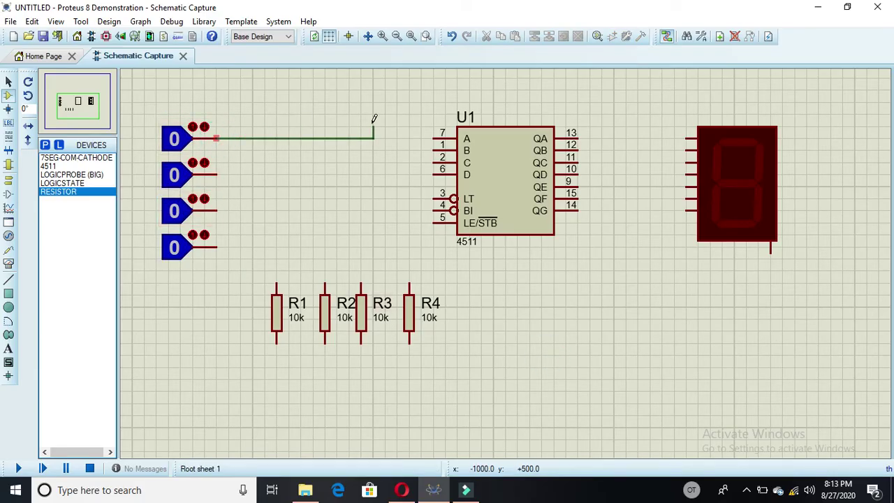
left_click(435, 137)
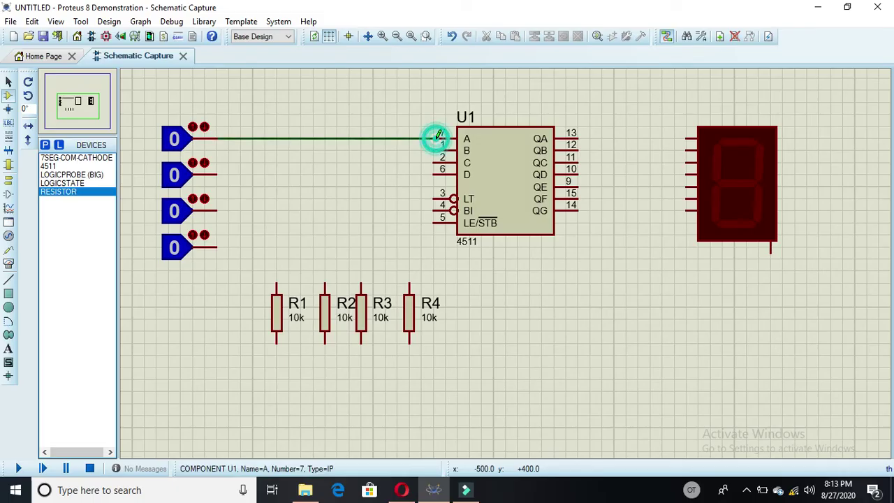
left_click(216, 173)
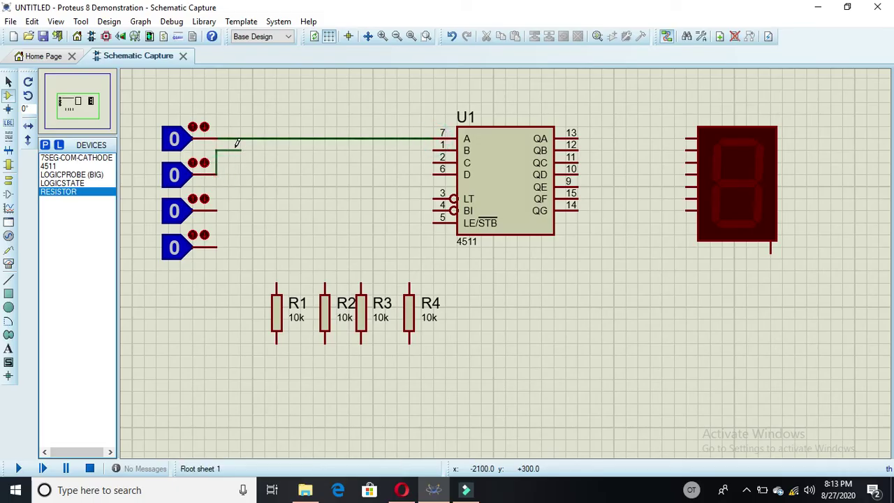
left_click(435, 146)
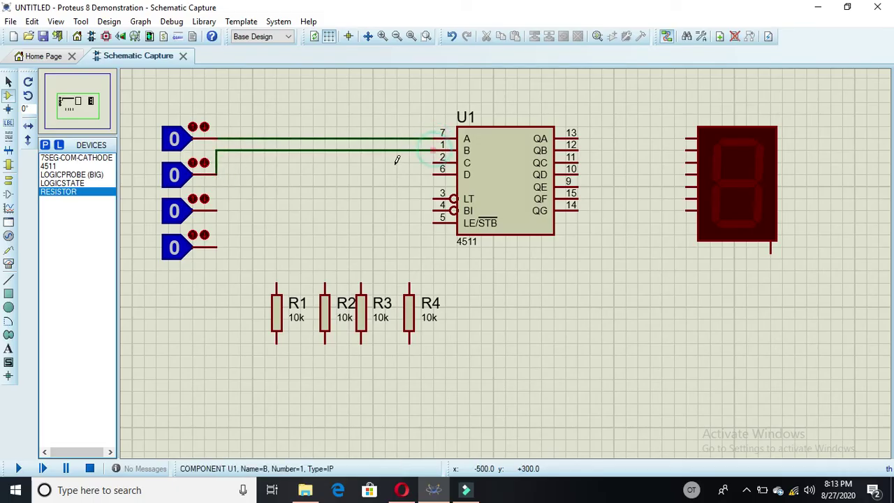
left_click(217, 210)
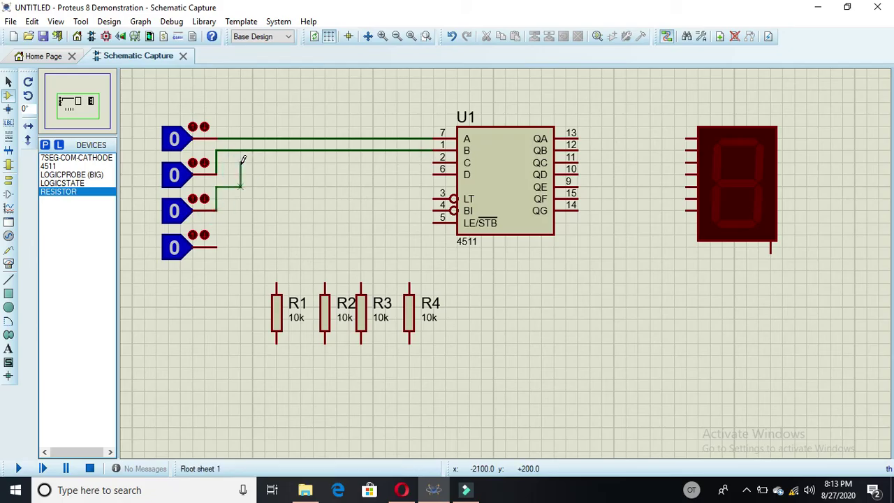
left_click(240, 163)
left_click(431, 162)
left_click(433, 174)
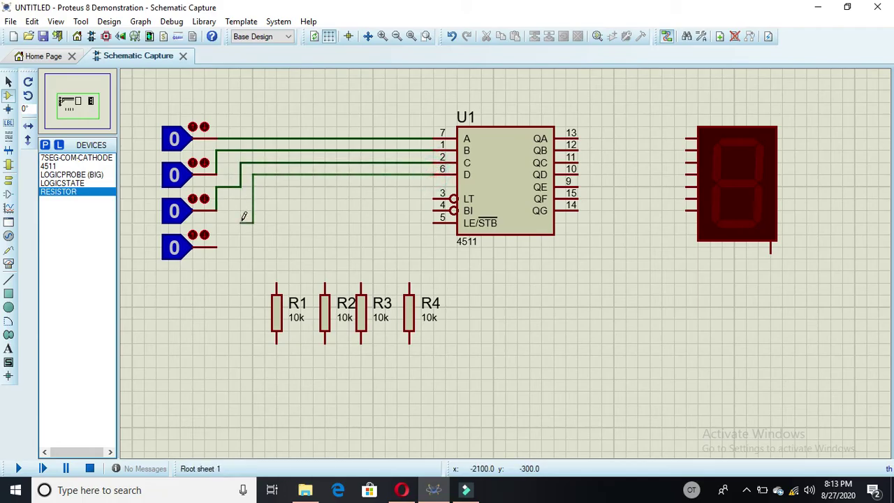
left_click(219, 244)
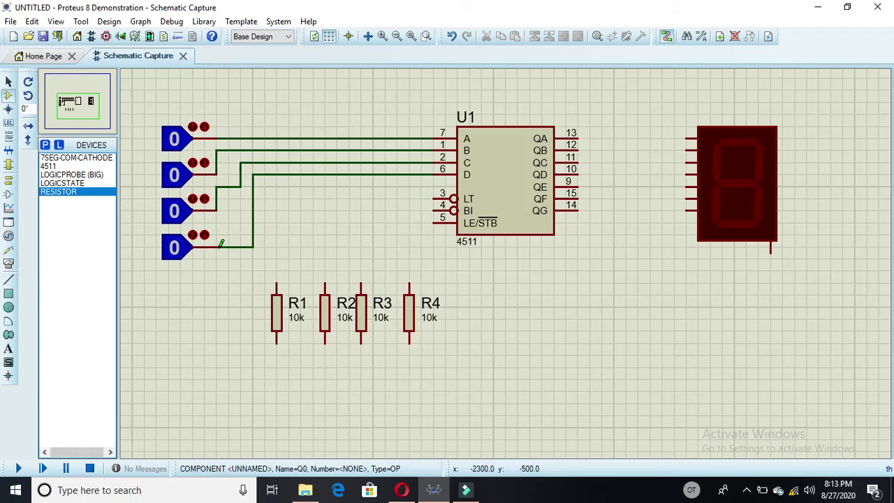
Wire the 4511 outputs QA, QB, QC and QD straight across to the display's first four segment pins
left_click(689, 137)
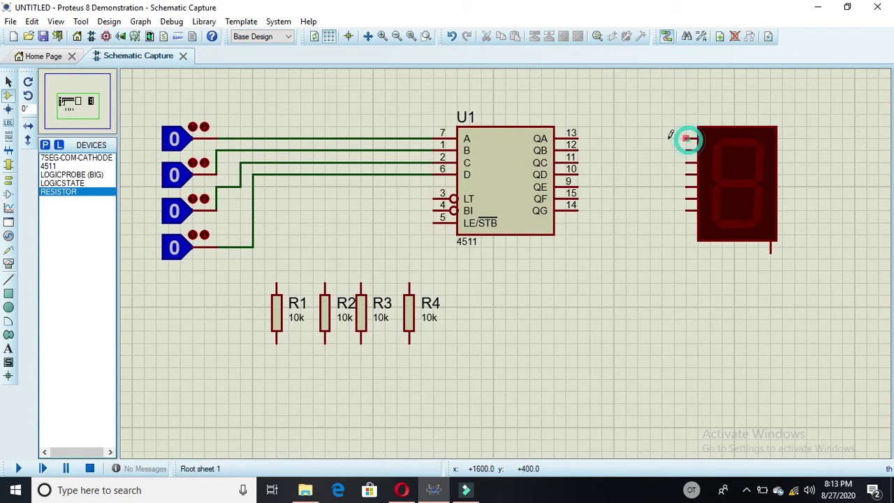
left_click(580, 147)
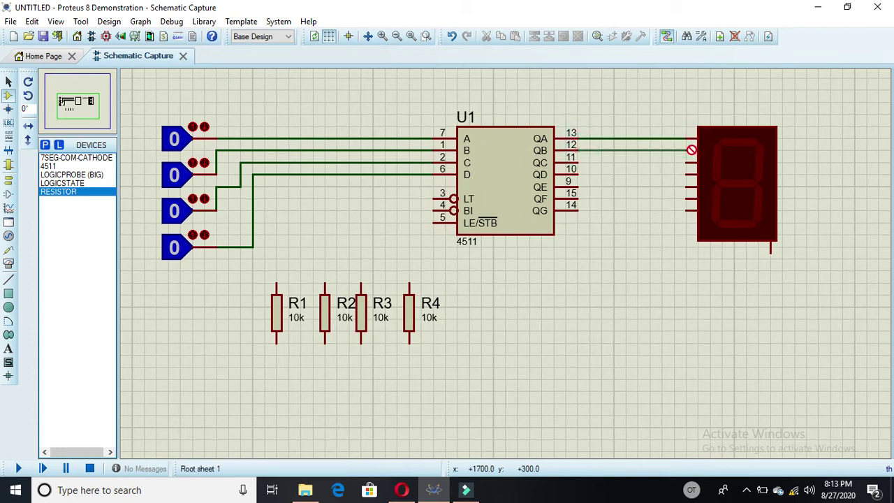
left_click(691, 149)
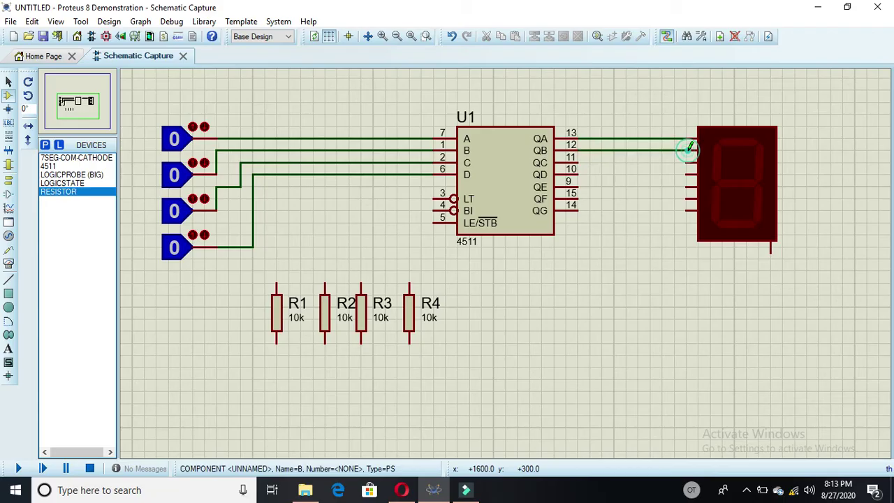
left_click(580, 162)
left_click(690, 162)
left_click(580, 174)
left_click(688, 175)
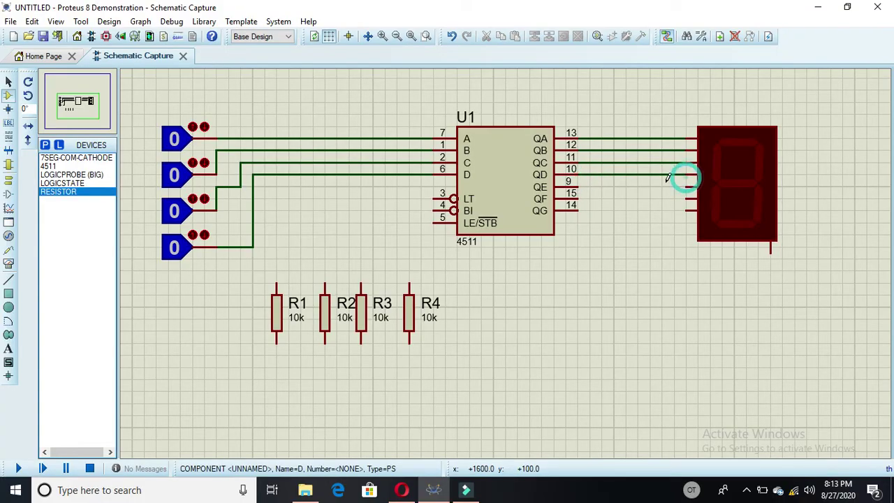
Wire the 4511 outputs QE, QF and QG to the display's remaining three segment pins
left_click(580, 186)
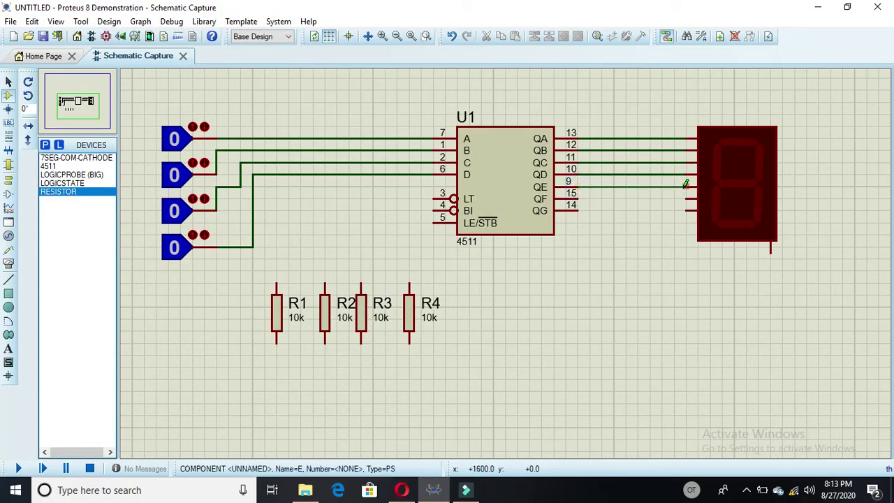
left_click(686, 186)
left_click(580, 199)
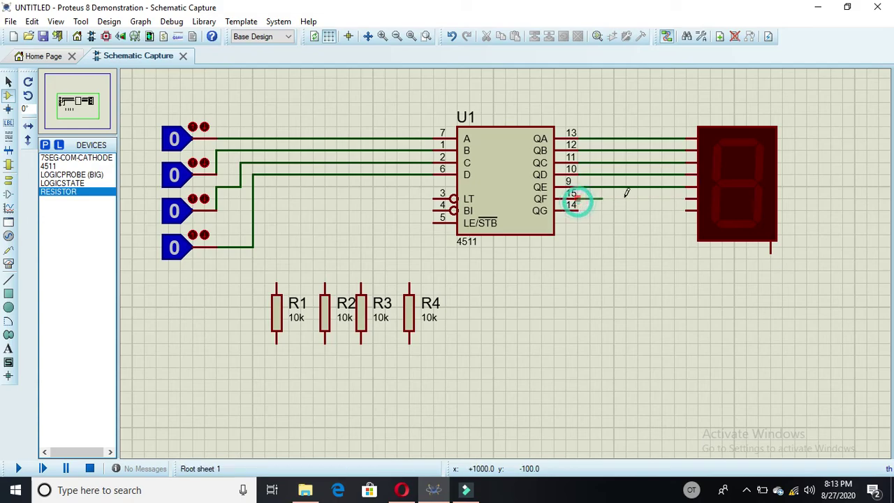
left_click(687, 198)
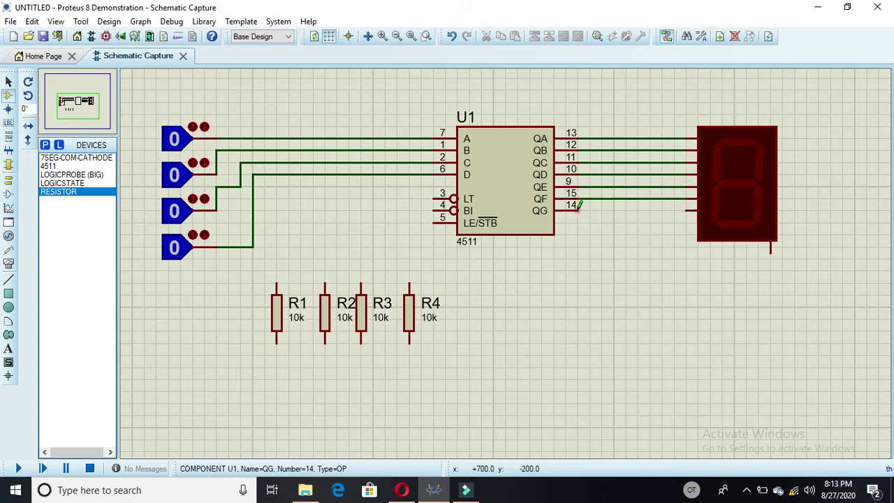
left_click(578, 209)
left_click(687, 209)
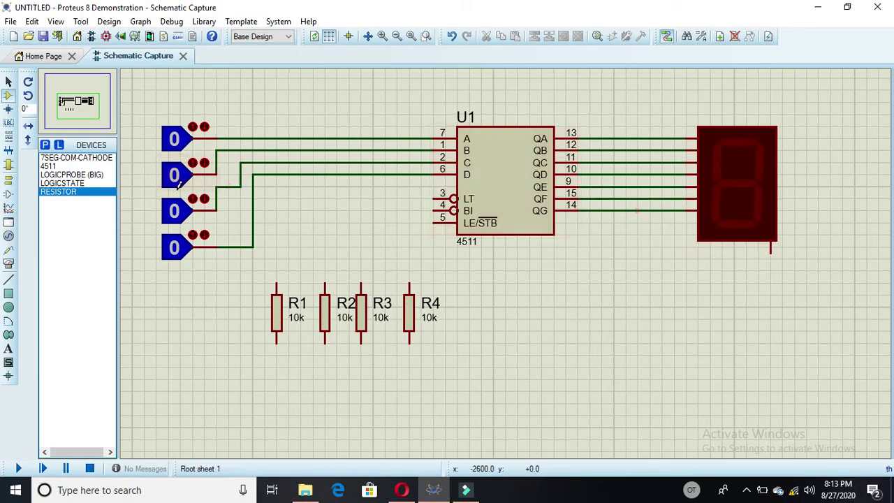
Place a GROUND terminal well below the 7-segment display and wire the display's common cathode pin to it
left_click(9, 179)
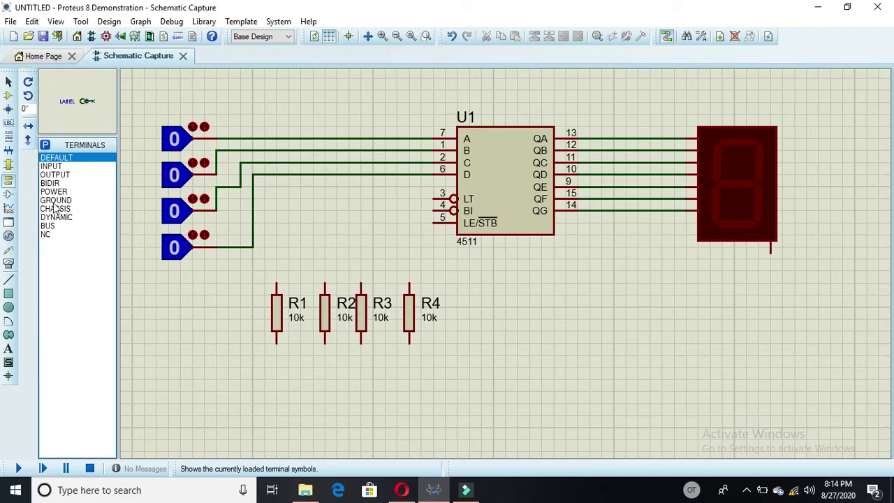
left_click(53, 201)
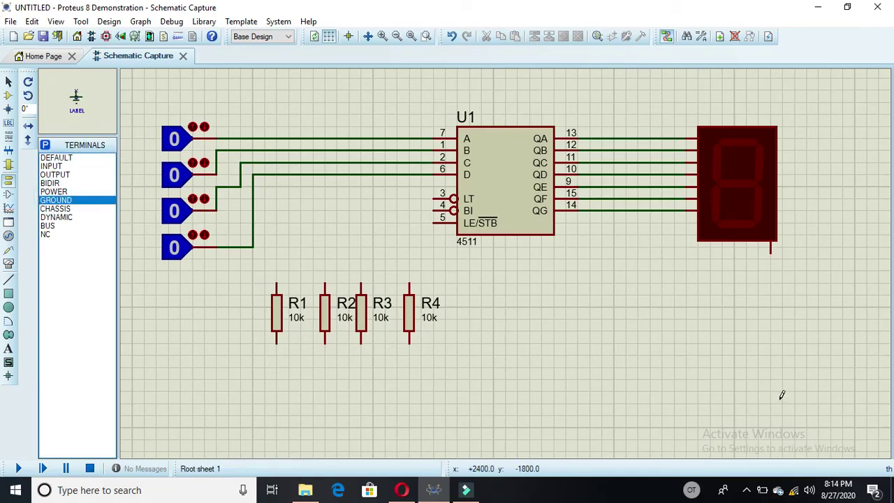
left_click(782, 395)
left_click(770, 398)
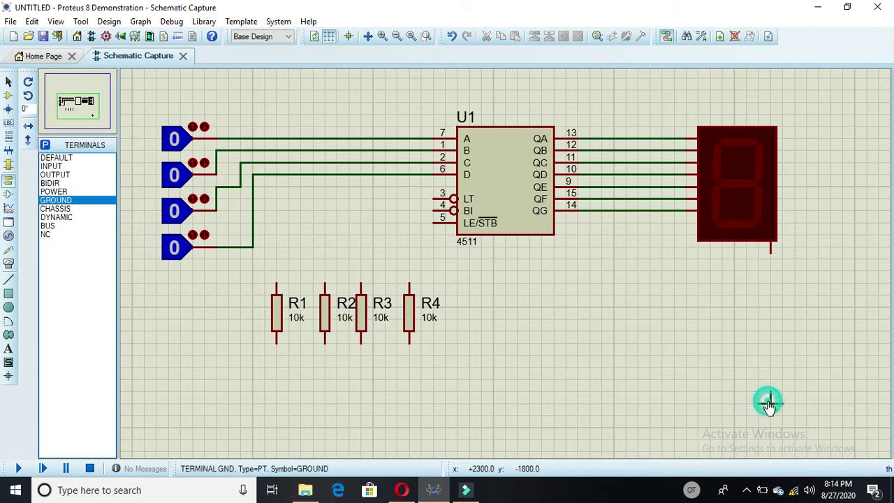
left_click(771, 255)
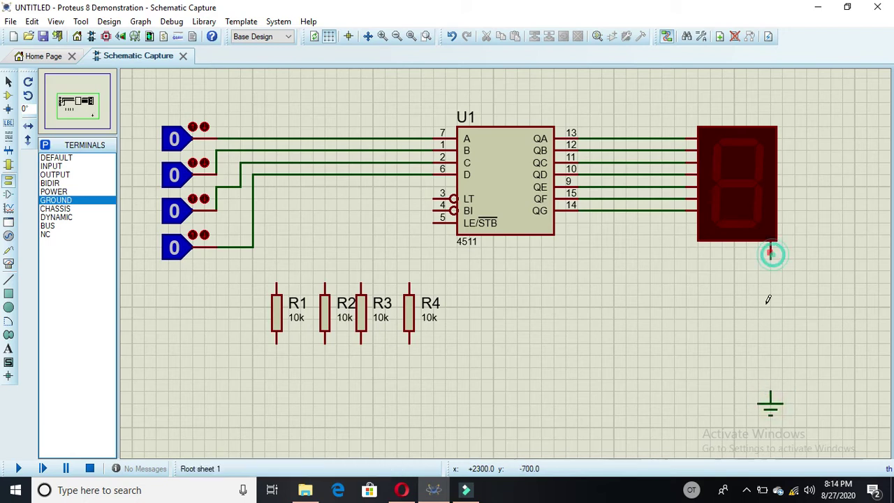
left_click(771, 392)
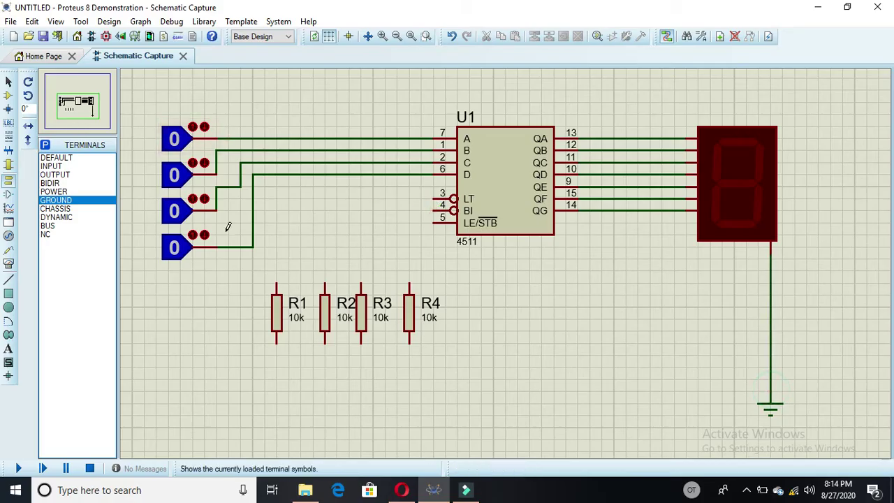
Wire the upper ends of R1, R2 and R3 straight up to the A, B and C input lines respectively
left_click(8, 81)
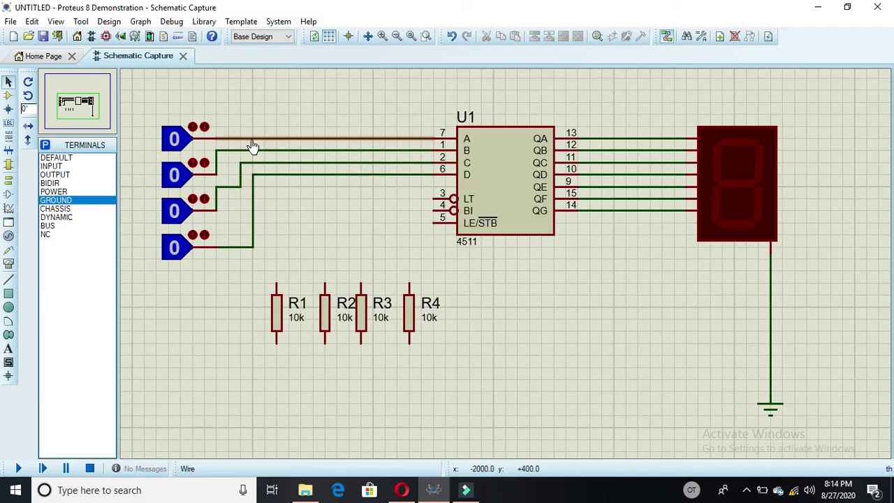
left_click(277, 283)
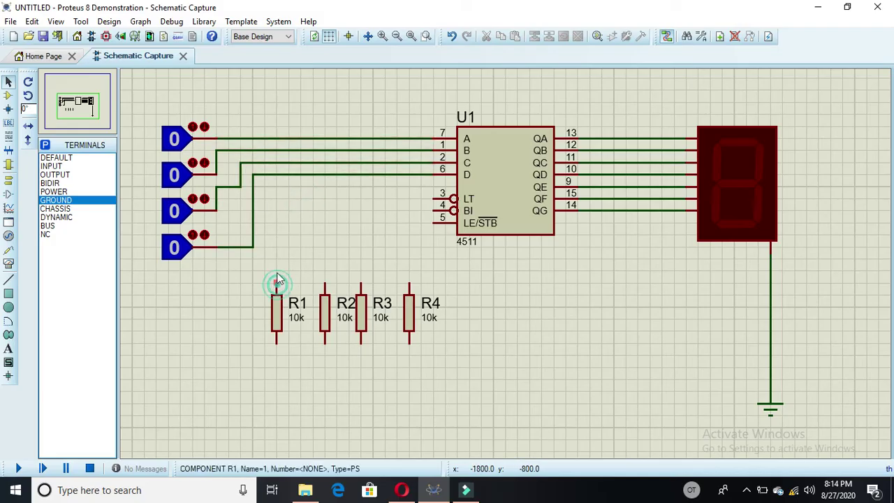
left_click(276, 139)
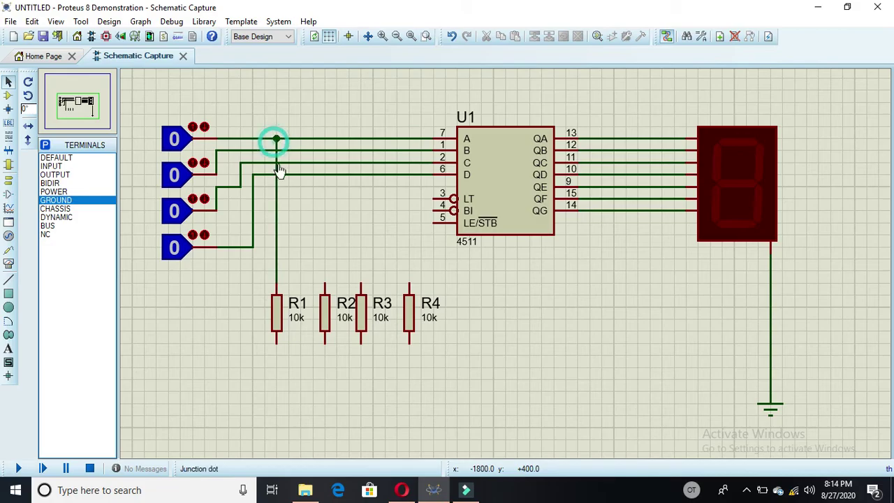
left_click(325, 281)
left_click(325, 150)
left_click(360, 281)
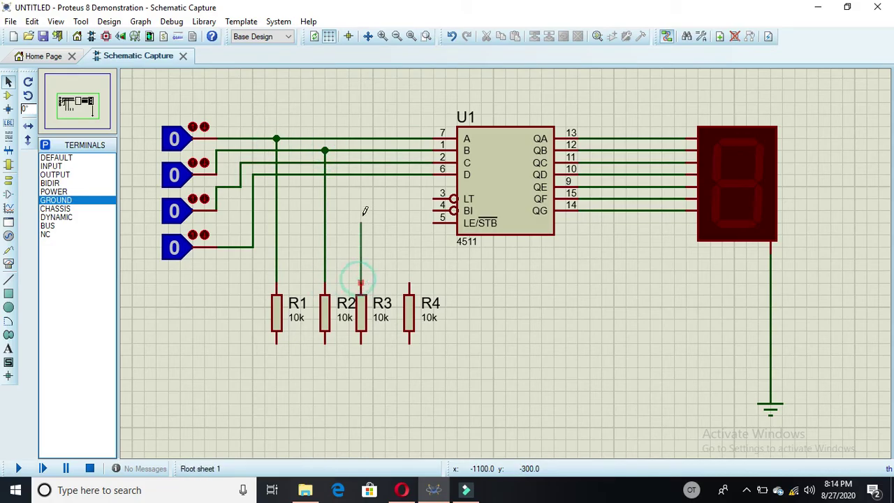
left_click(361, 163)
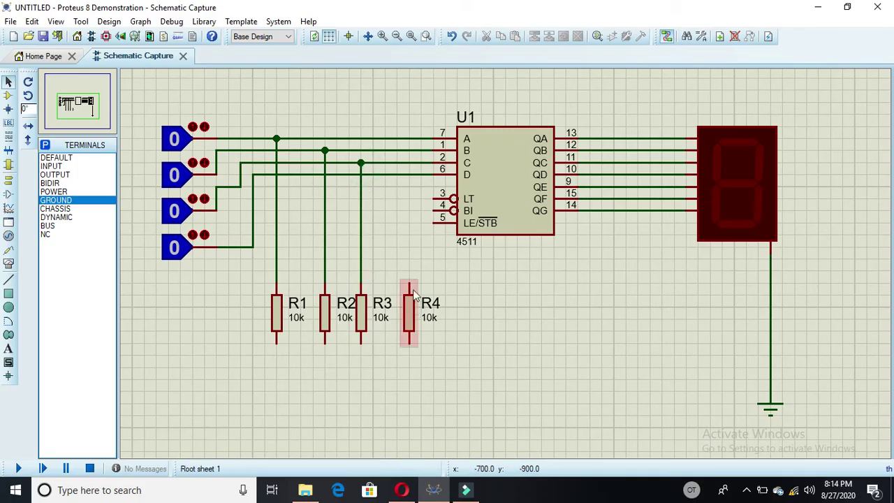
Move R4 closer to R3 and wire its upper end straight up to the D input line
mouse_move(388, 258)
left_mouse_down()
mouse_move(433, 343)
mouse_move(417, 312)
mouse_move(381, 321)
left_mouse_up()
left_click(452, 319)
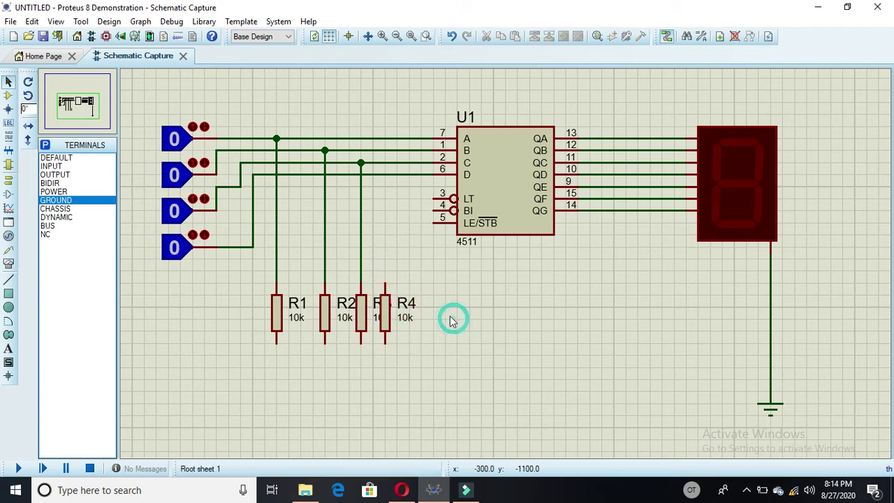
left_click(384, 280)
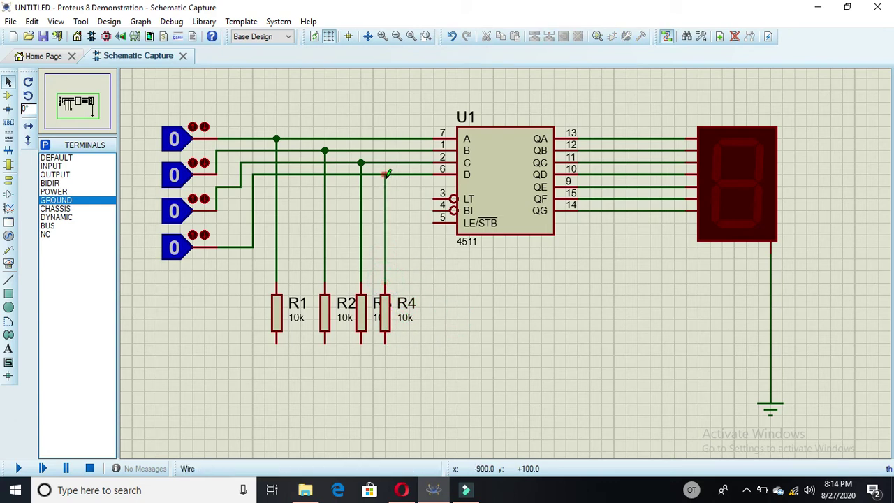
left_click(385, 174)
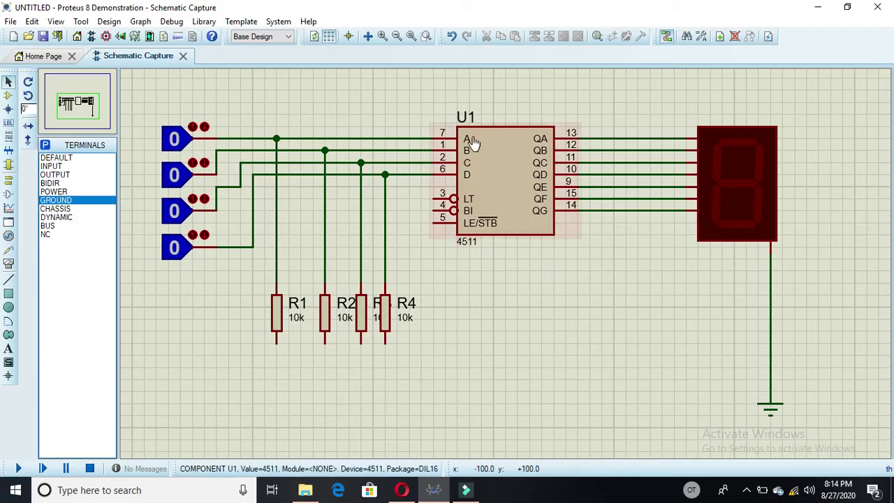
Shift the 4511 decoder slightly toward the 7-segment display, keeping its wires attached
left_click_drag(386, 77, 565, 258)
left_click(628, 325)
left_click_drag(419, 79, 577, 269)
left_click_drag(520, 203, 543, 202)
left_click(539, 377)
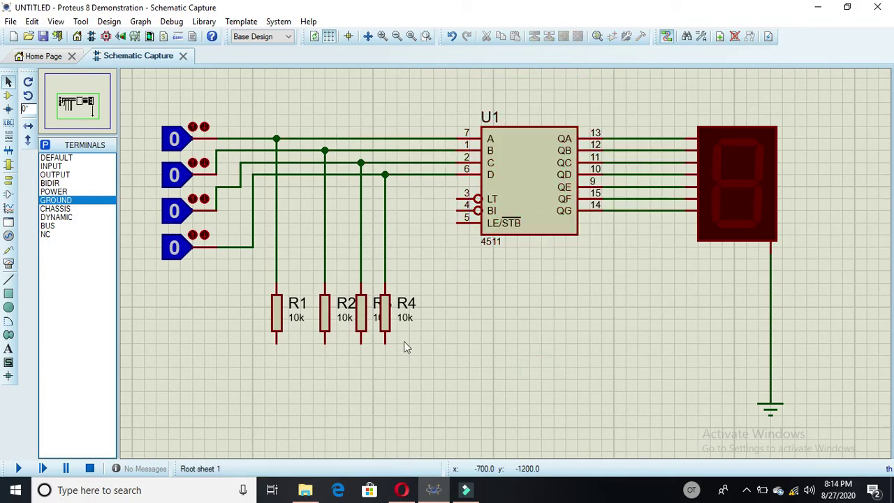
Wire the lower ends of R1 to R4 and the 4511's LE/STB pin to the display's ground line
left_click(277, 340)
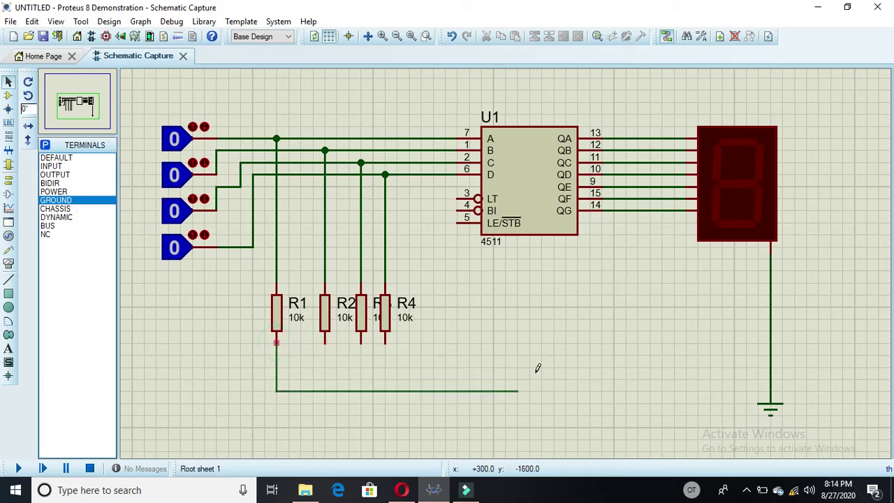
left_click(771, 380)
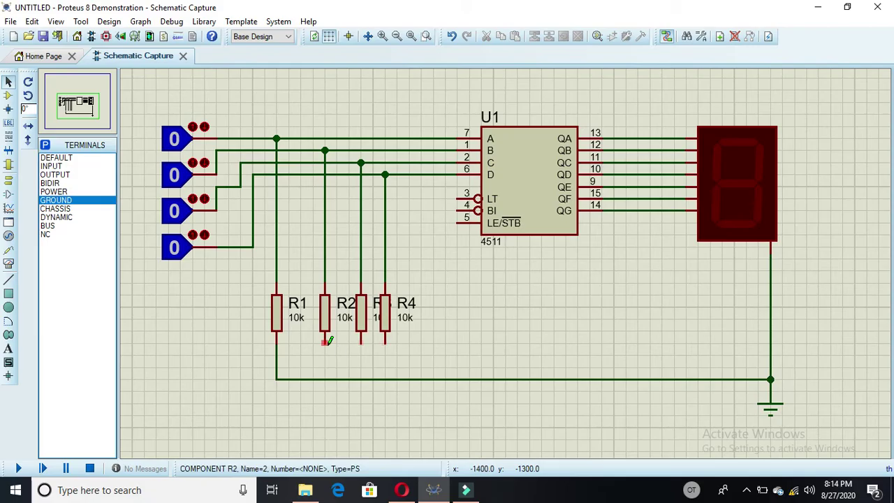
left_click(325, 342)
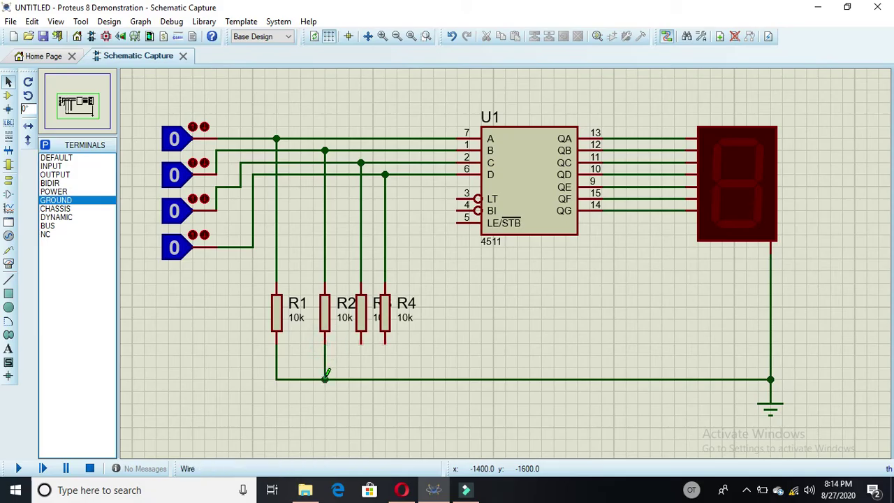
left_click(325, 378)
left_click(362, 342)
left_click(360, 379)
left_click(385, 342)
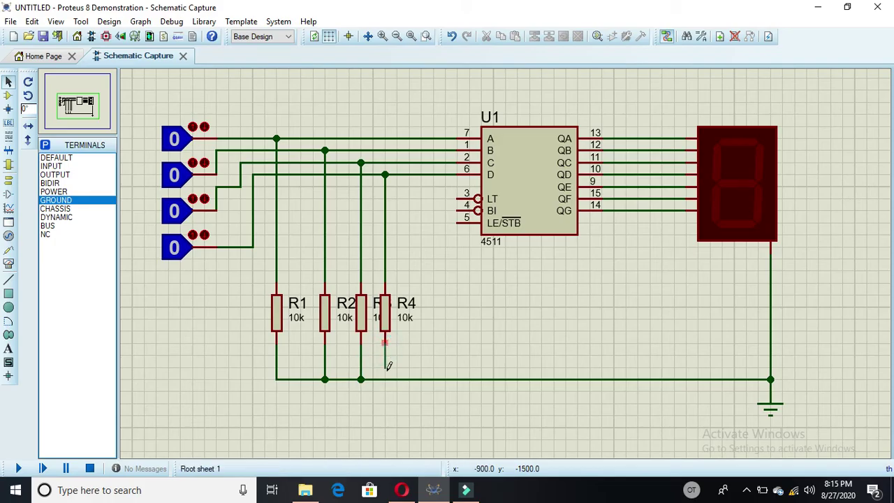
left_click(385, 379)
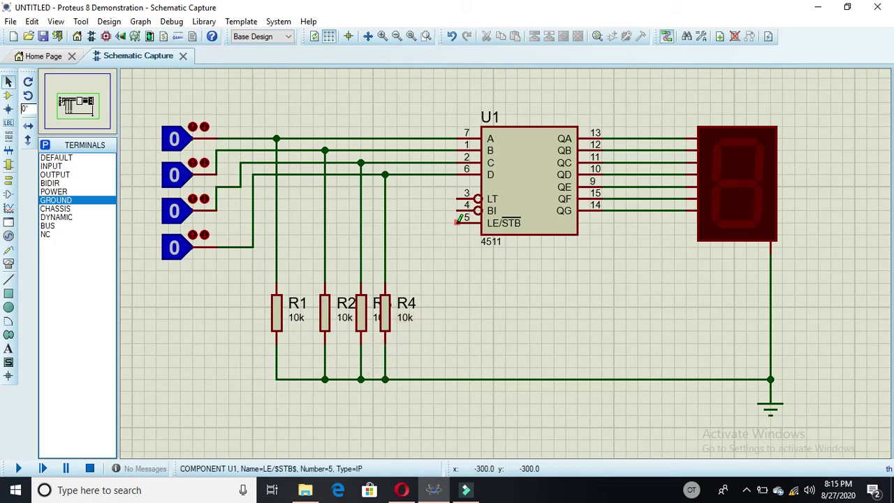
left_click(457, 223)
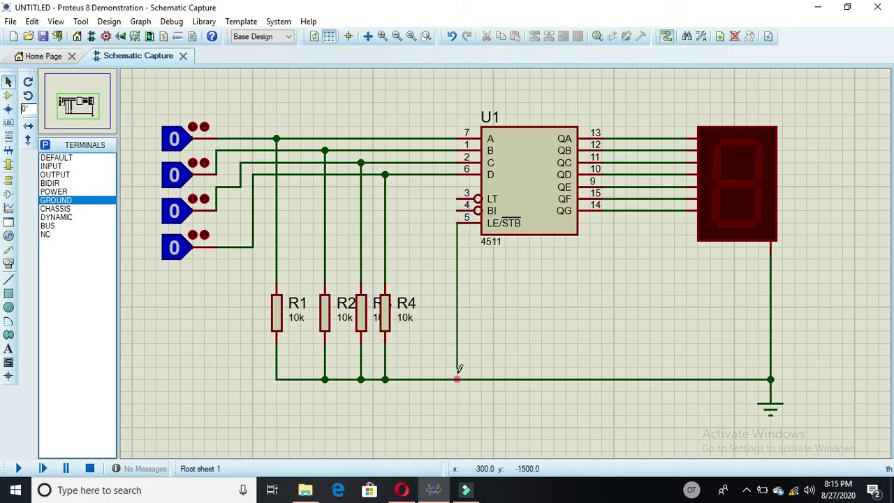
left_click(457, 379)
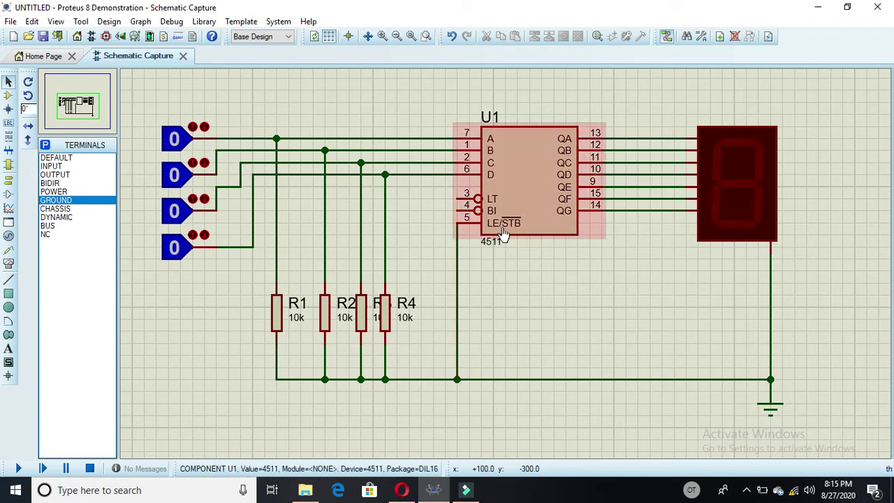
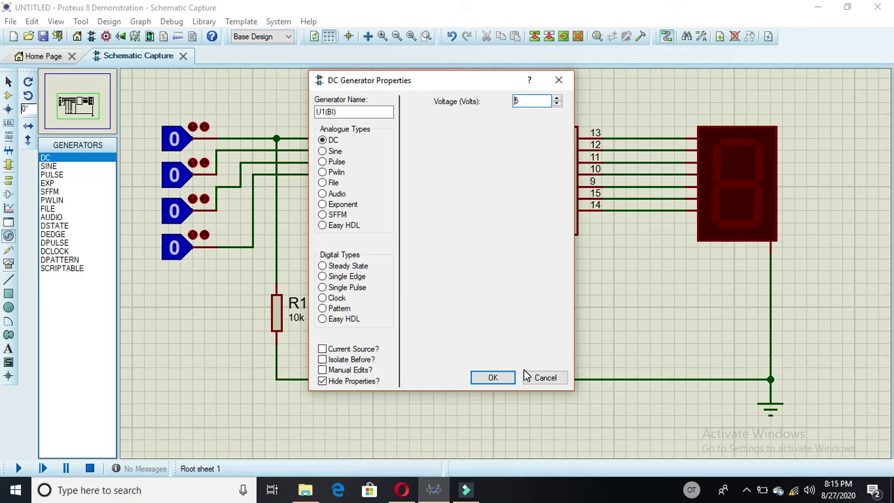
Close the DC generator's properties and delete the generator together with the wires on the LT and BI pins
left_click(514, 377)
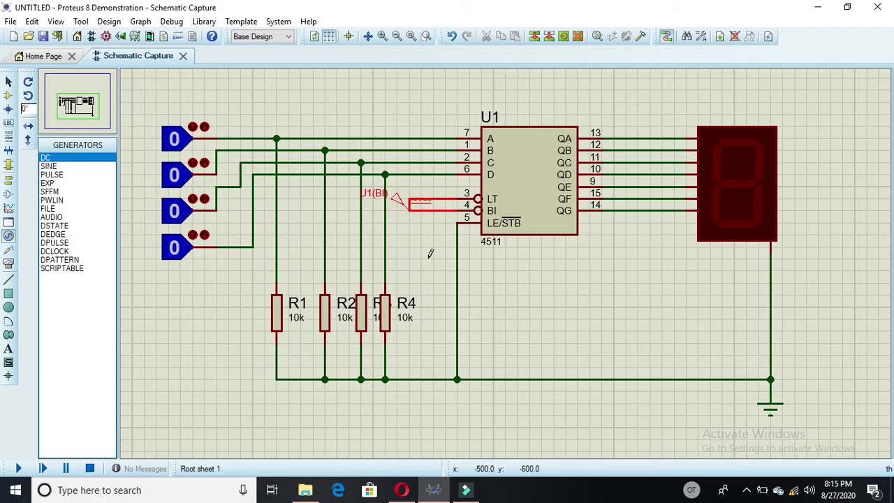
left_click_drag(410, 186, 433, 223)
key("Delete")
left_click_drag(396, 187, 434, 225)
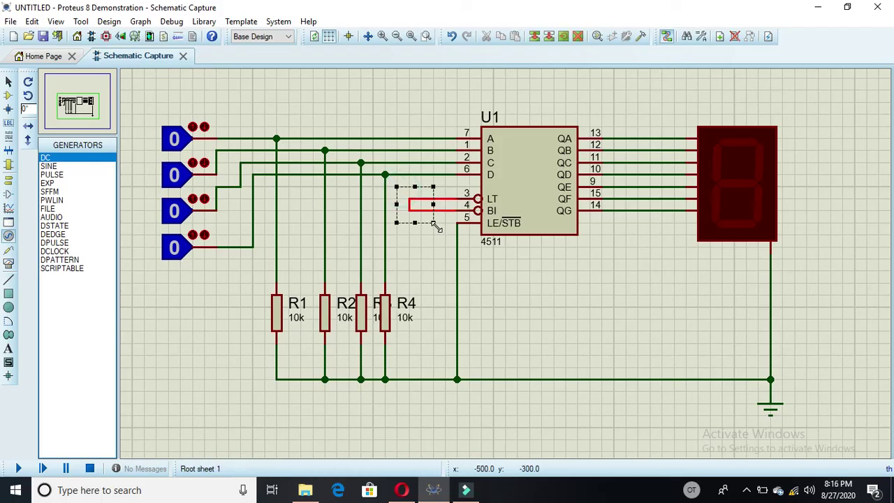
key("Delete")
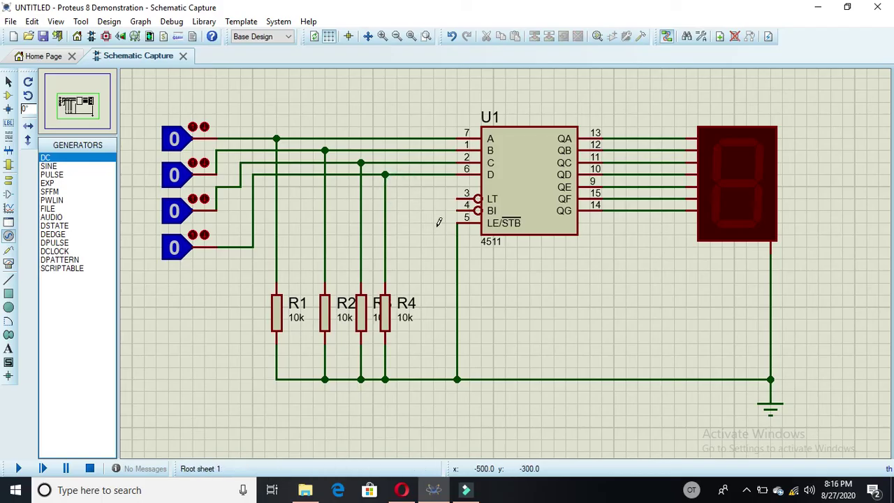
Place a DC generator beside the LT and BI pins, wire BI to it, and join LT to that wire
left_click(70, 156)
left_click(396, 200)
left_click(384, 199)
left_click(458, 208)
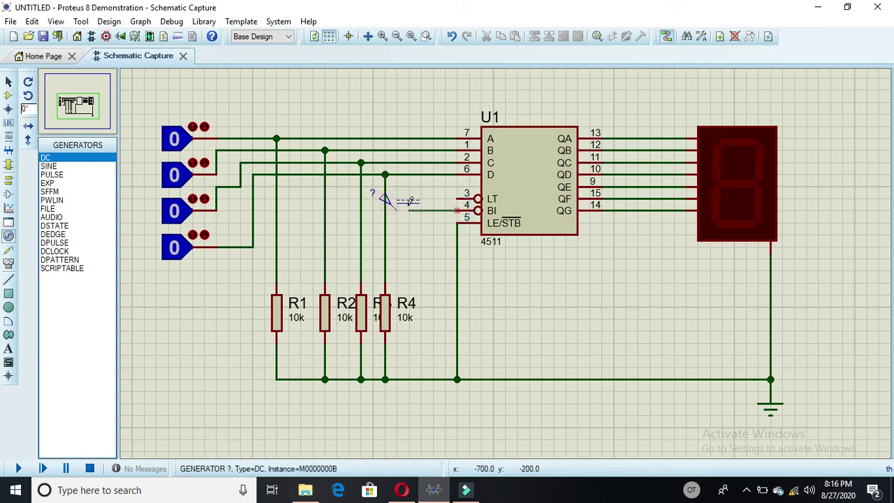
left_click(396, 209)
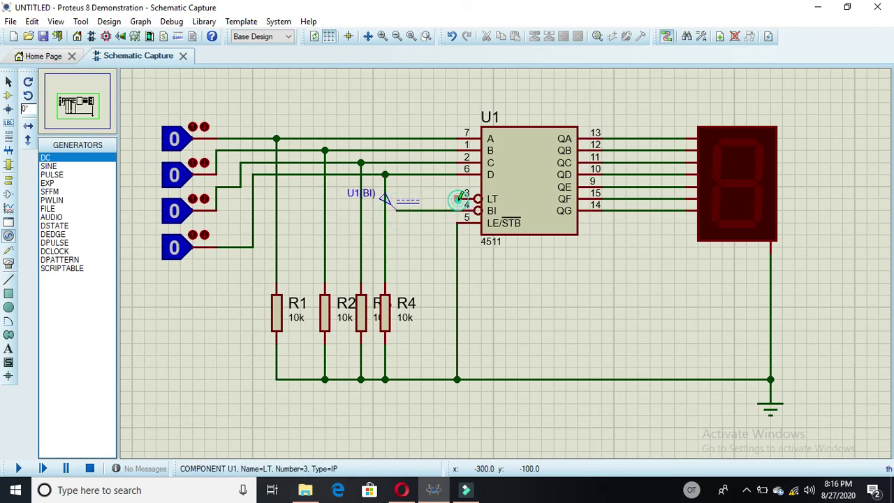
left_click(459, 200)
left_click(436, 208)
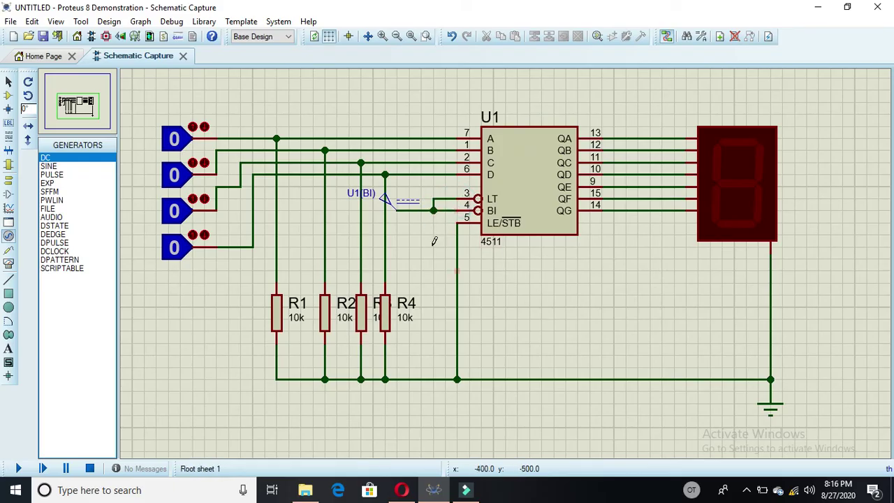
Set the DC generator's voltage to 5 V
double_click(366, 196)
left_click(518, 101)
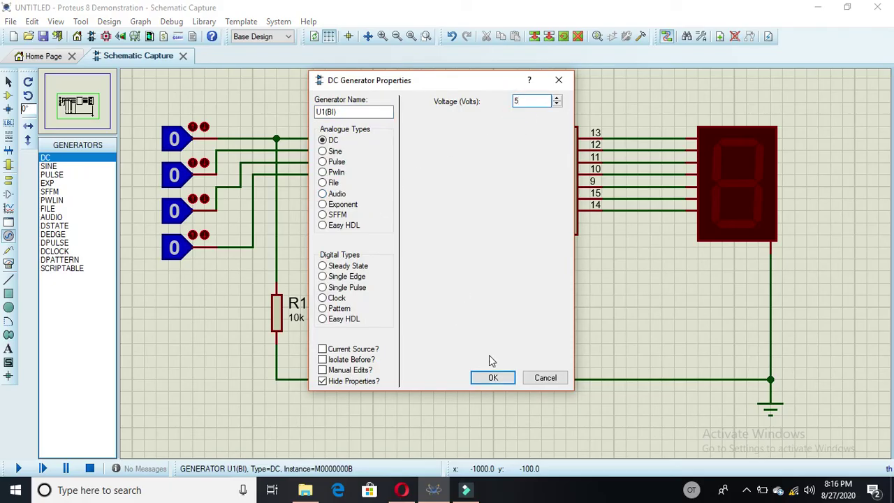
left_click(498, 377)
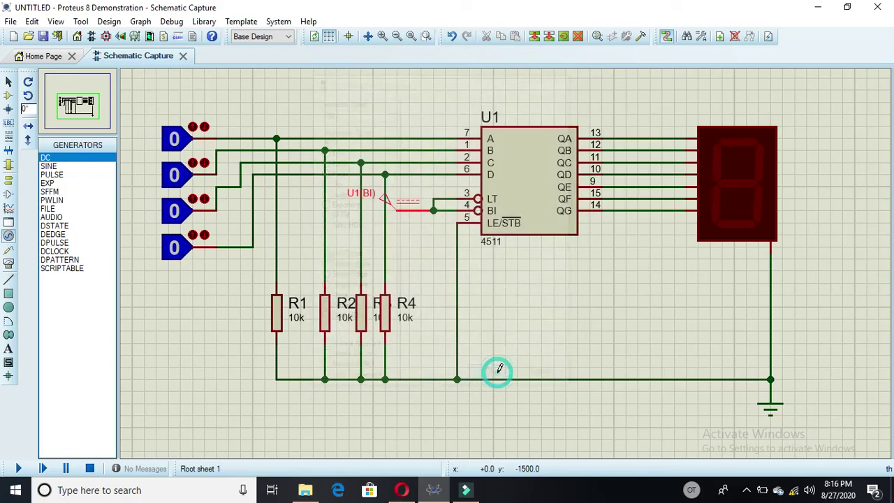
Start the simulation and switch the logic states to 1 one by one in the order B, A, C, D
left_click(24, 470)
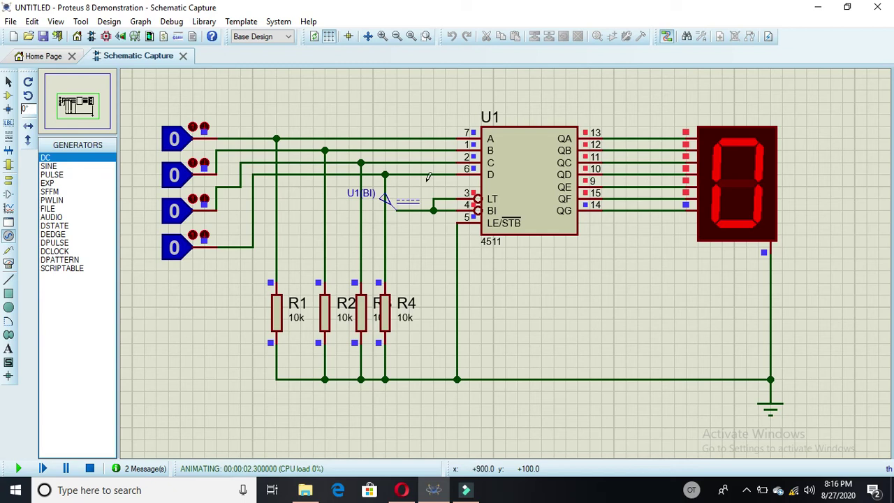
left_click(170, 178)
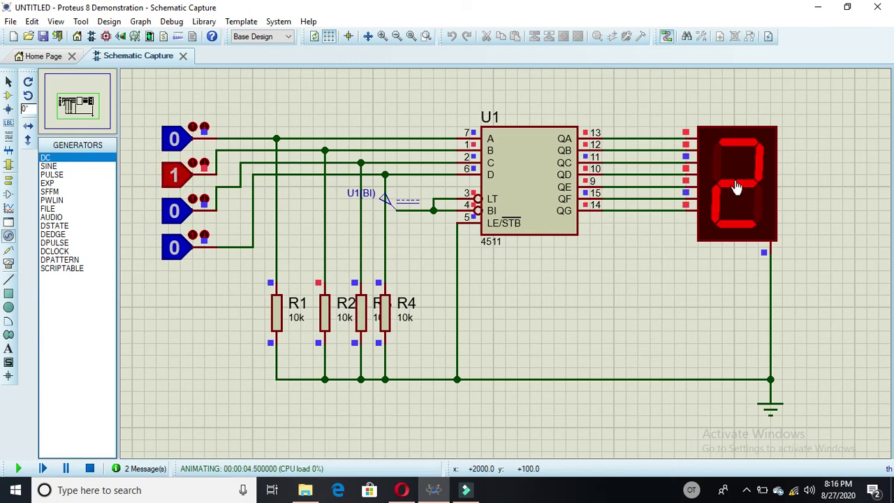
left_click(178, 139)
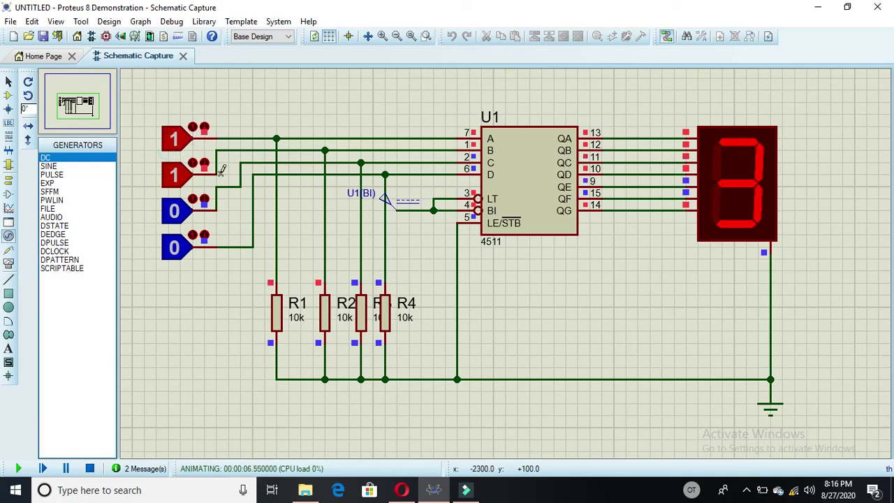
left_click(175, 211)
left_click(176, 248)
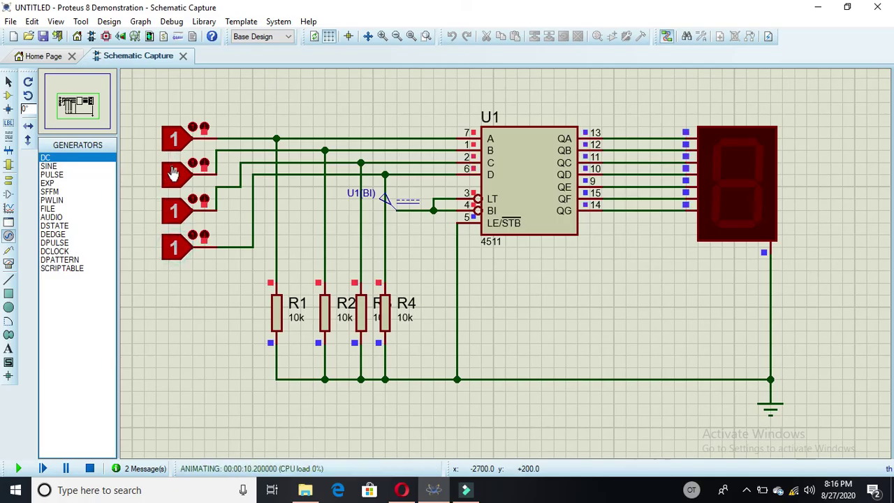
Test the logic states with only A high, only B high, and A and B both high
left_click(175, 174)
left_click(174, 211)
left_click(175, 248)
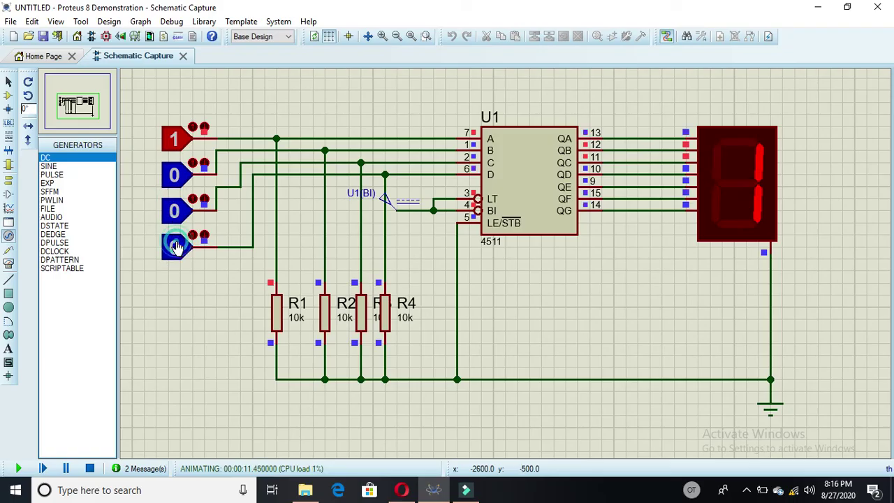
left_click(179, 143)
left_click(175, 175)
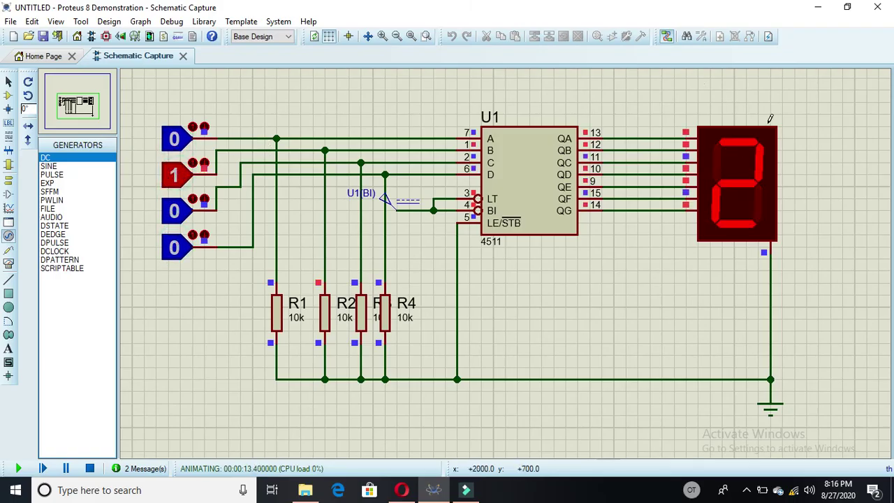
left_click(176, 137)
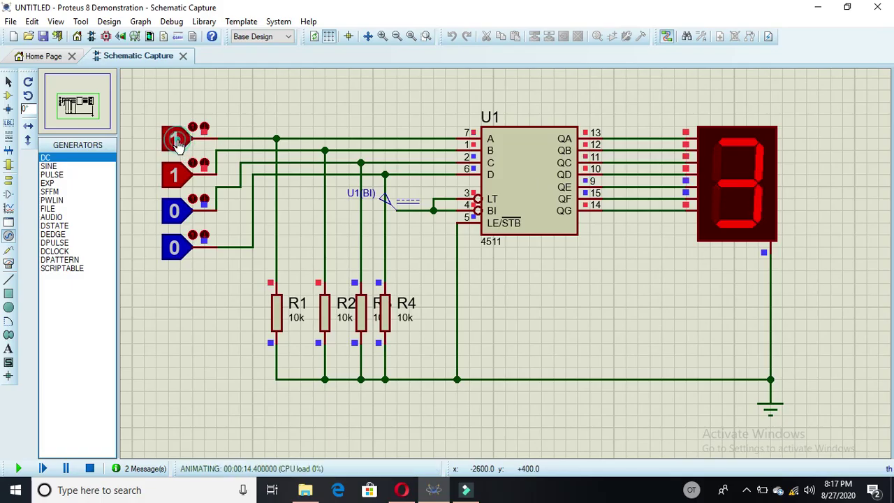
Test binary inputs 4 to 7 by keeping C high while counting through the A and B logic states
left_click(178, 183)
left_click(175, 136)
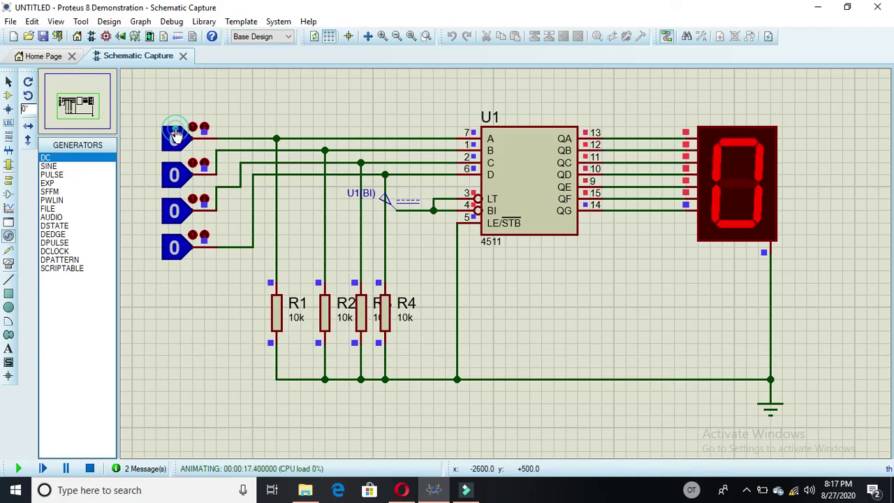
left_click(174, 211)
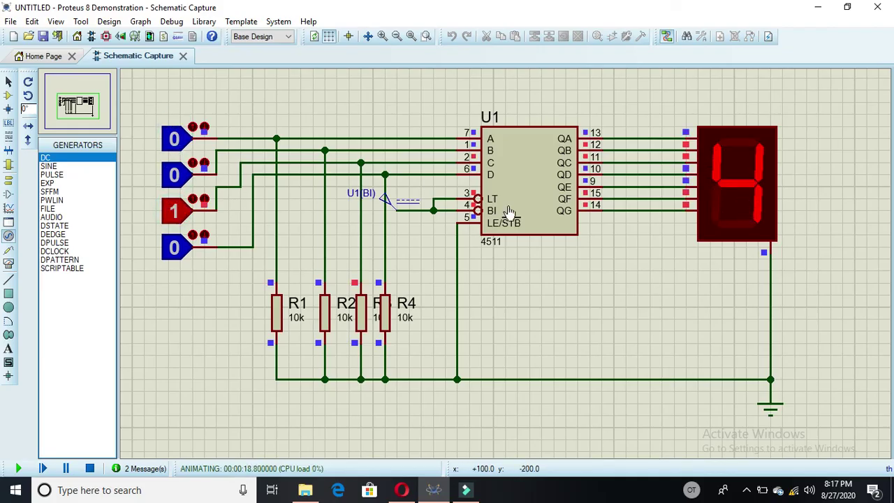
left_click(176, 143)
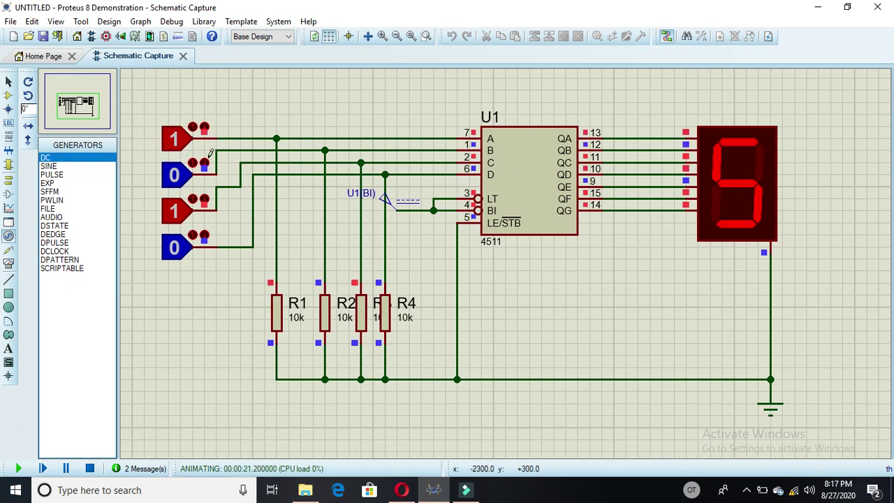
left_click(175, 139)
left_click(176, 175)
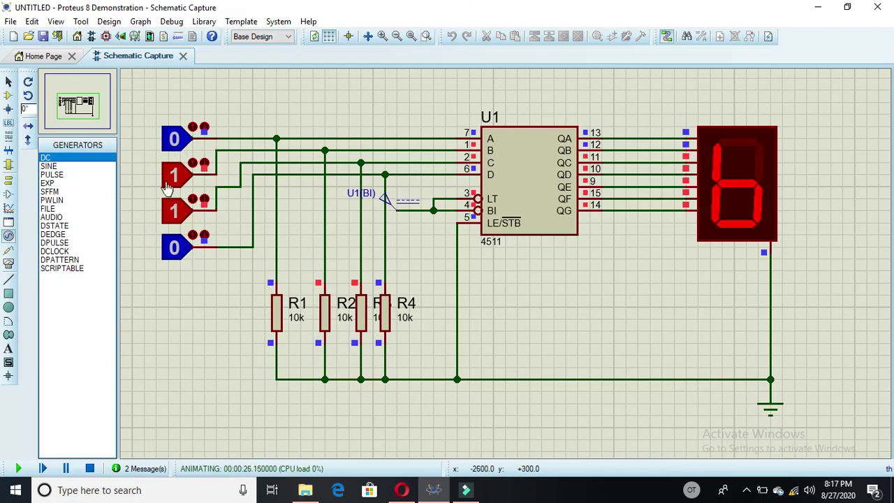
left_click(175, 140)
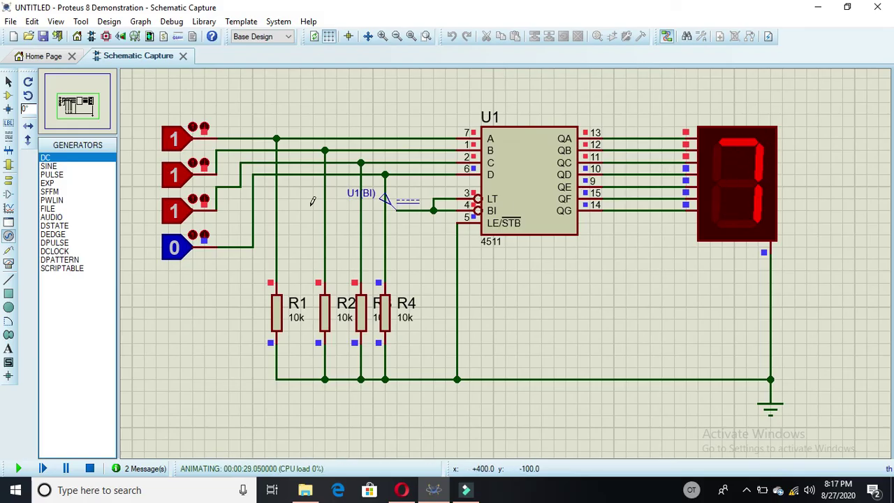
Apply binary input 8 by setting the D logic state to 1 and A, B and C to 0
left_click(175, 248)
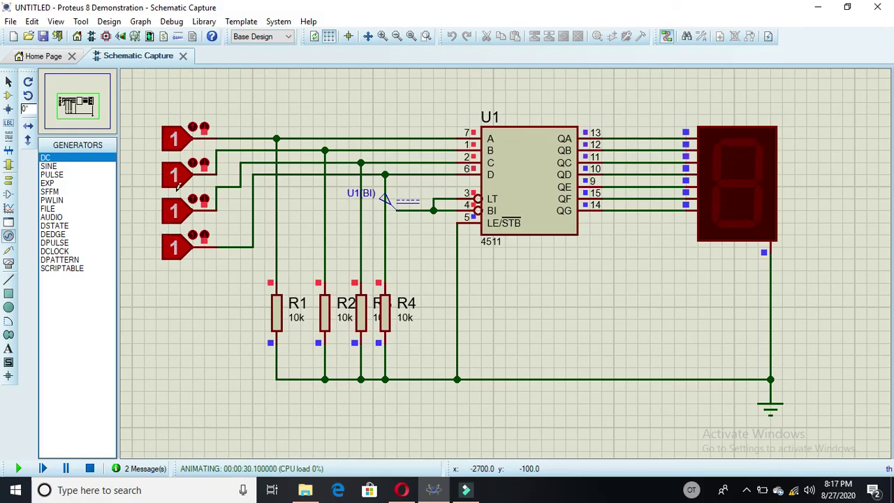
left_click(176, 141)
left_click(174, 176)
left_click(175, 212)
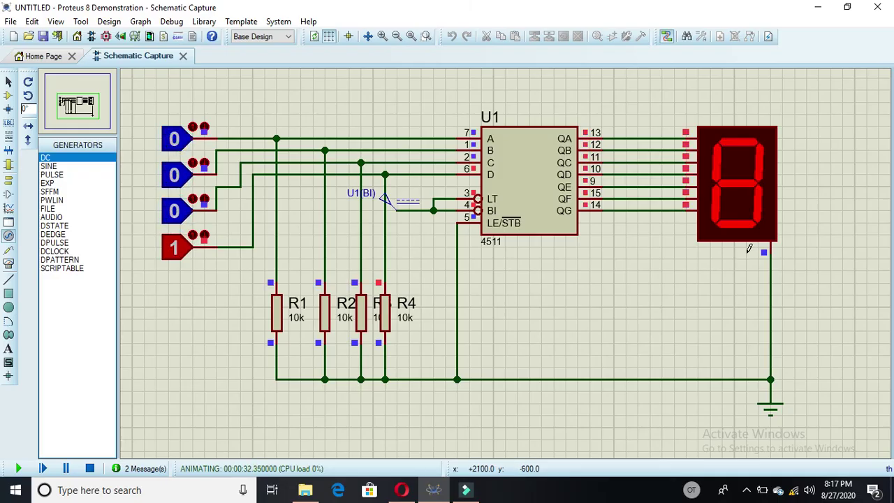